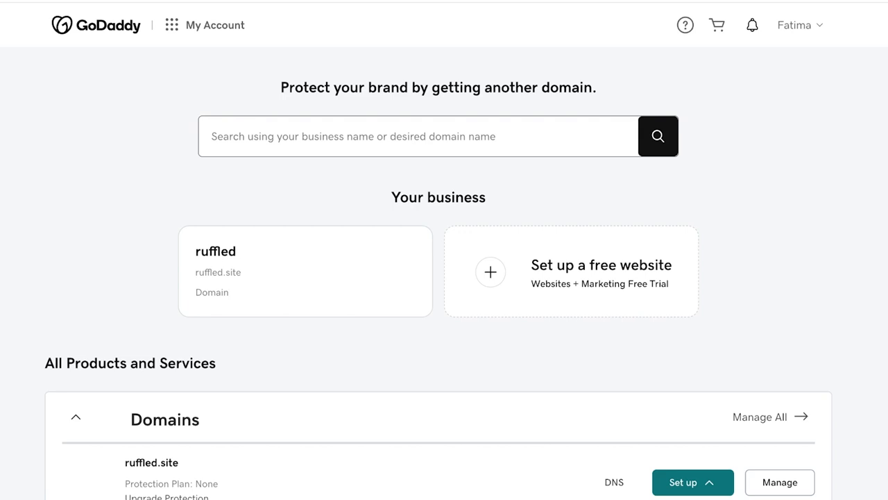
# Step: Switch to the Shopify store admin and open its domain settings
pyautogui.scroll(-2, 305, 277)
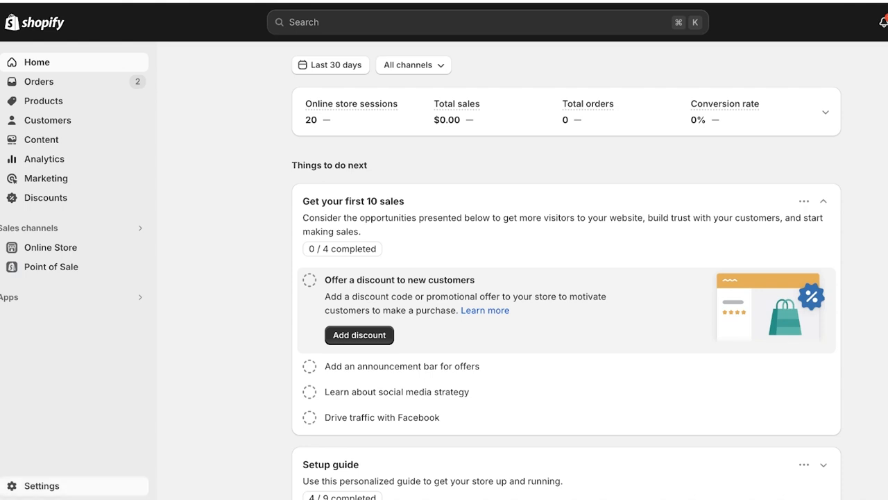
pyautogui.click(42, 485)
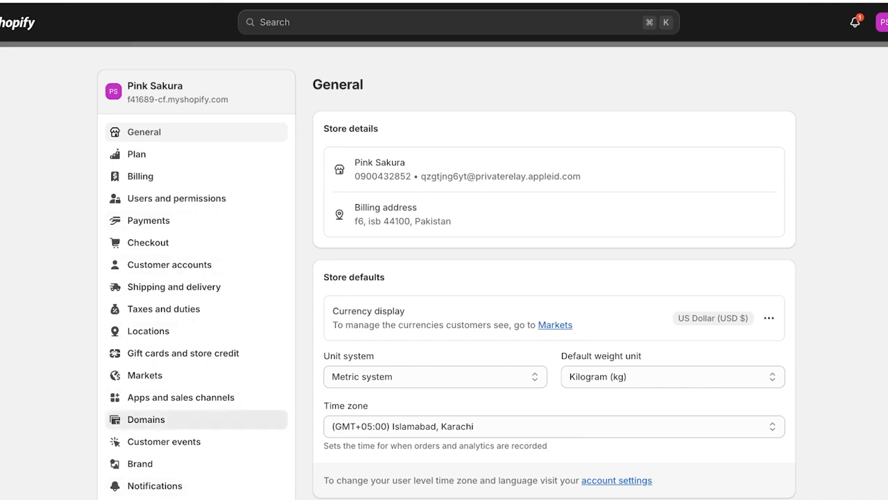
pyautogui.click(147, 419)
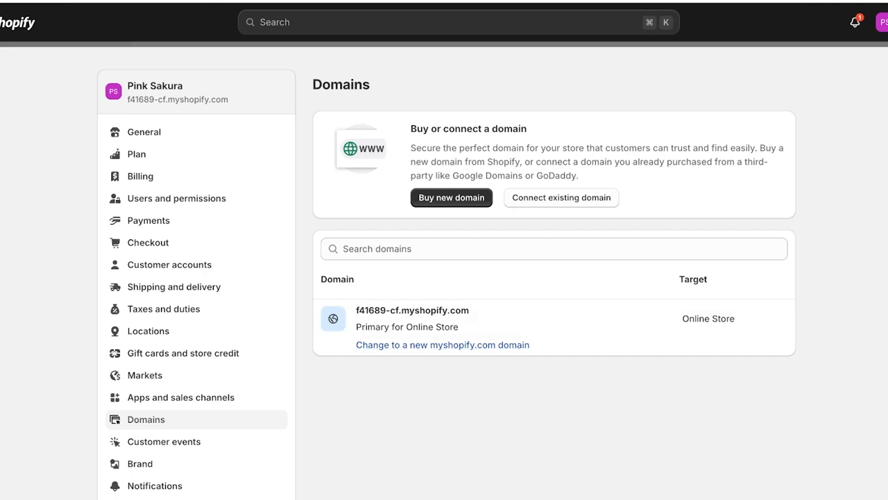
# Step: Start buying a new domain and search for the name ruffles
pyautogui.click(452, 198)
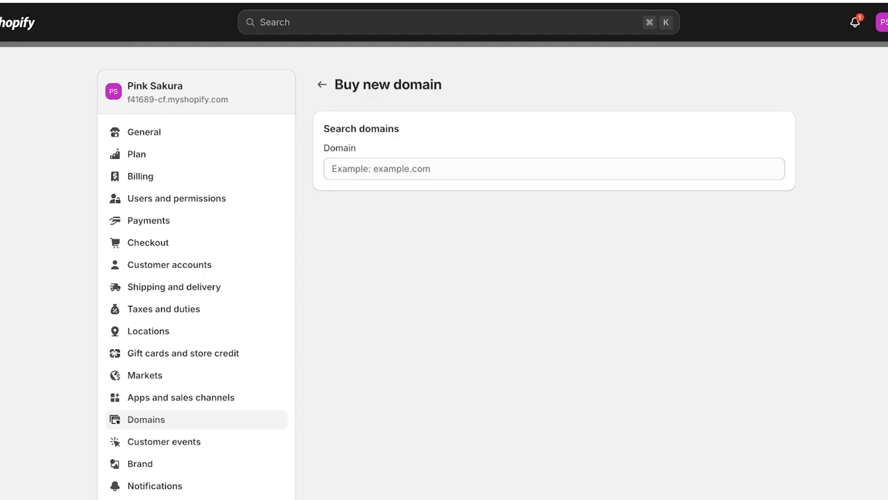
pyautogui.click(458, 169)
pyautogui.write('ruffles')
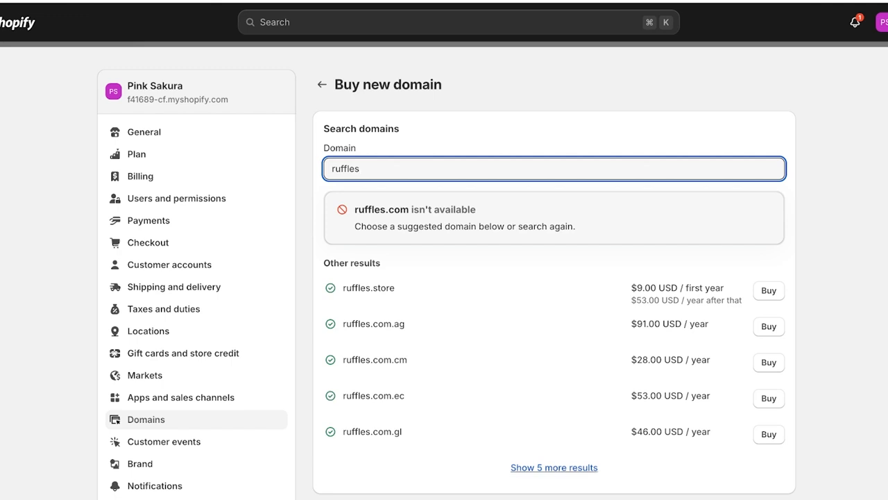
# Step: Load five more domain suggestions, review the names and prices, and return to the domains overview
pyautogui.click(554, 467)
pyautogui.scroll(-3, 451, 271)
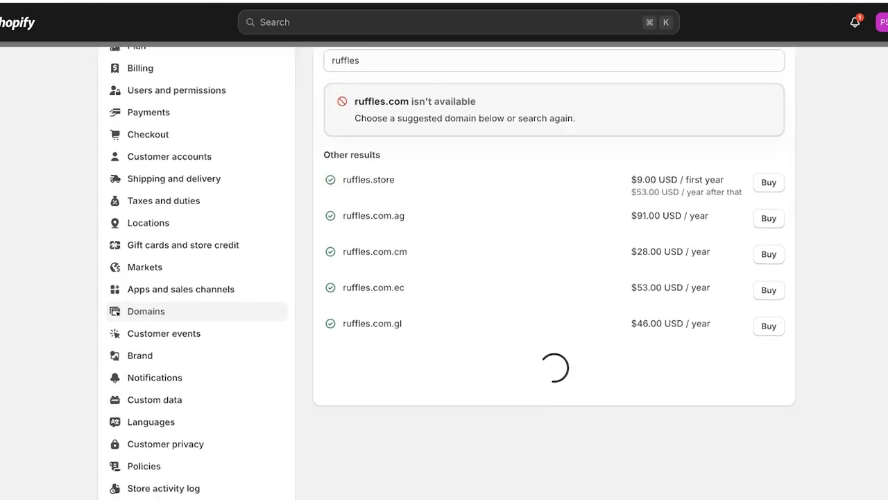
pyautogui.scroll(-2, 451, 270)
pyautogui.scroll(2, 451, 271)
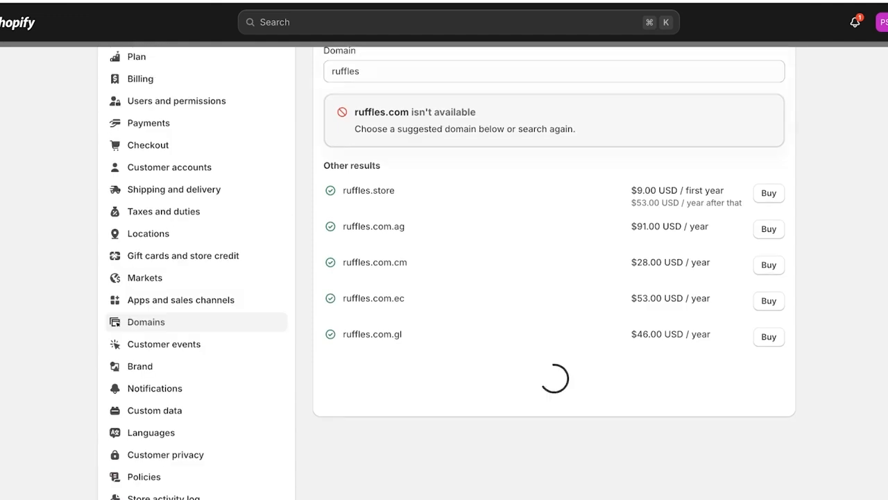
pyautogui.scroll(-2, 451, 270)
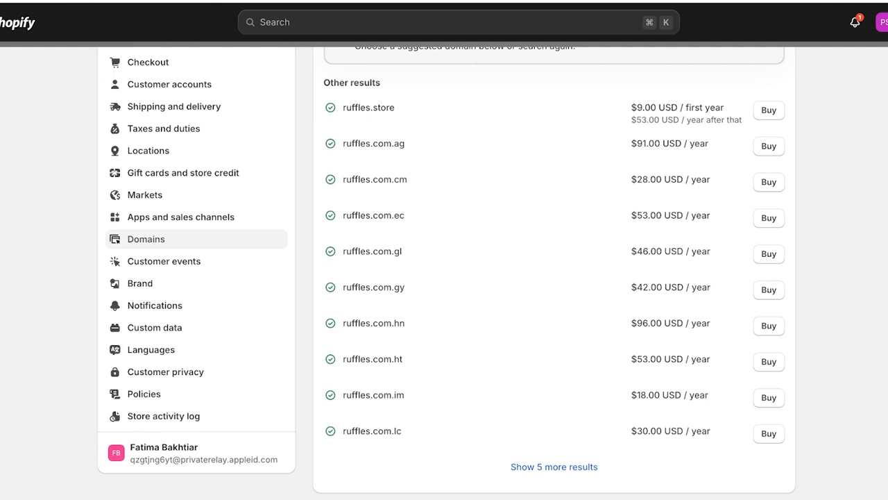
pyautogui.scroll(3, 444, 277)
pyautogui.click(322, 84)
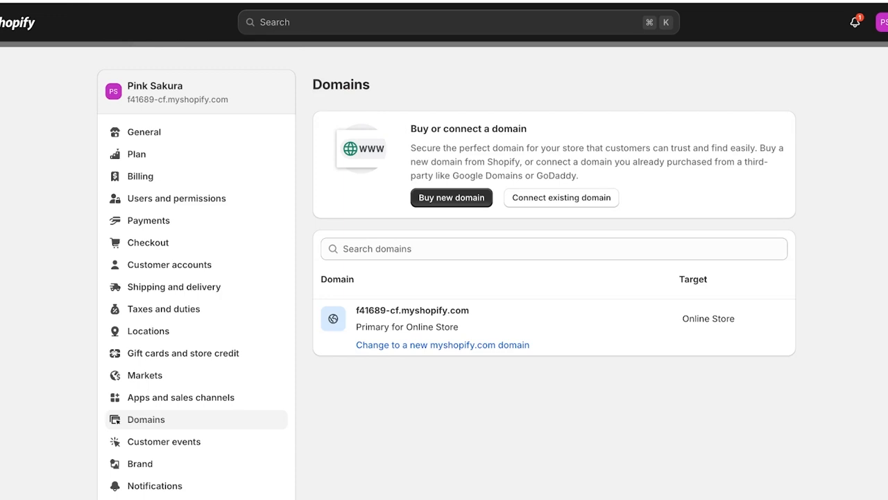
# Step: Submit ruffled.site as the existing domain to connect to the store
pyautogui.click(561, 197)
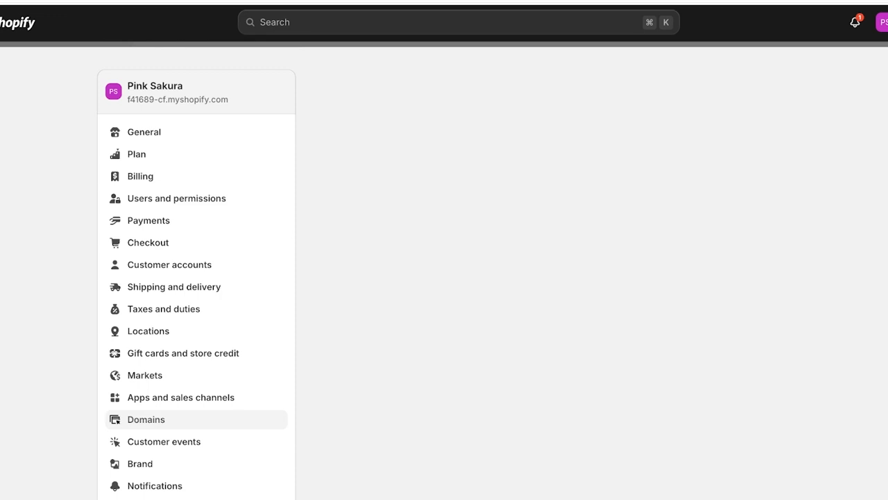
pyautogui.write('ruffled.')
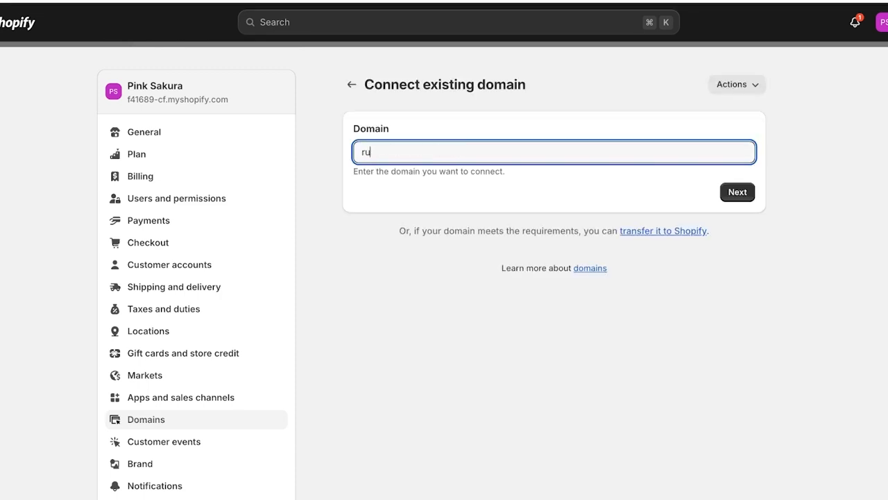
pyautogui.write('site')
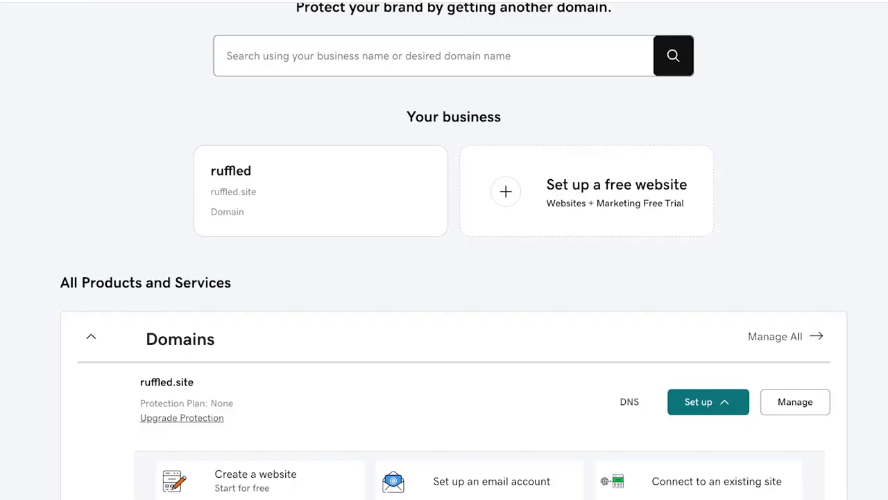
pyautogui.scroll(-2, 444, 278)
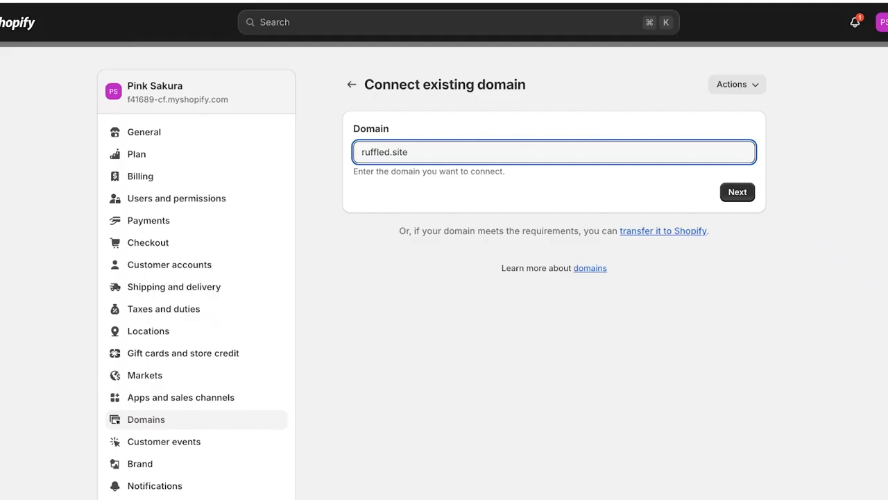
pyautogui.press('Return')
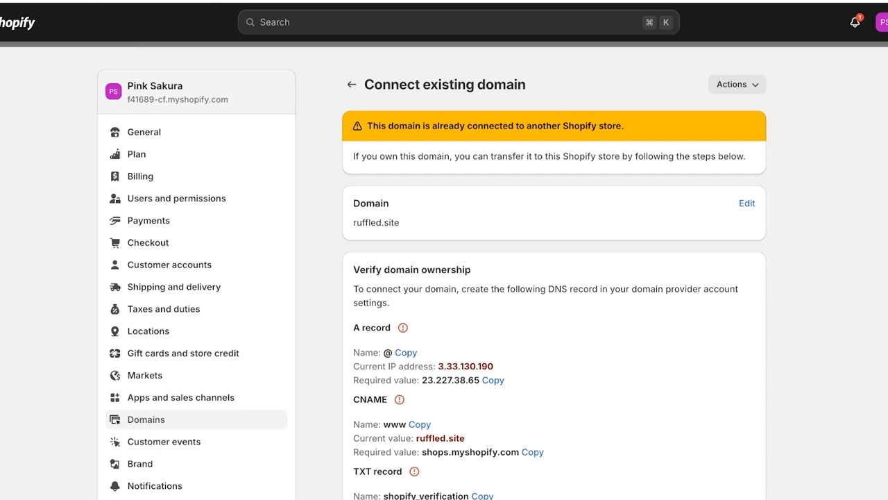
# Step: Review the DNS records Shopify requires, and switch to GoDaddy to open the DNS records of ruffled.site
pyautogui.scroll(-1, 432, 282)
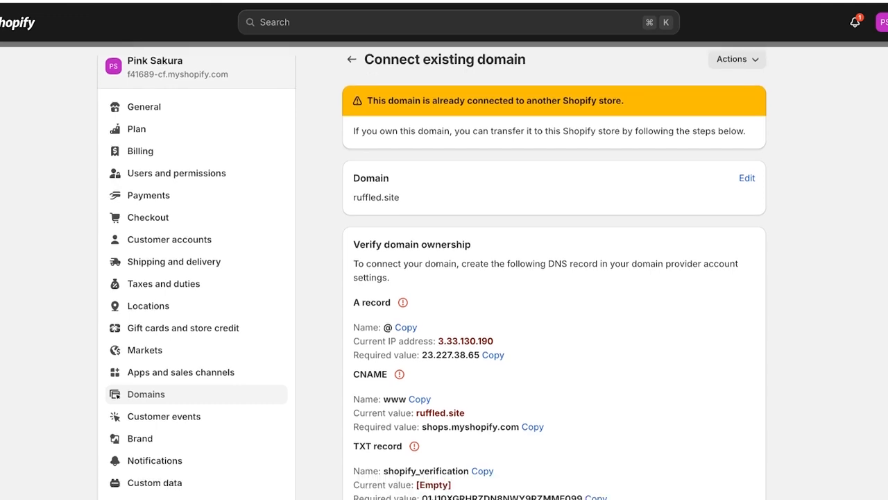
pyautogui.scroll(-3, 432, 277)
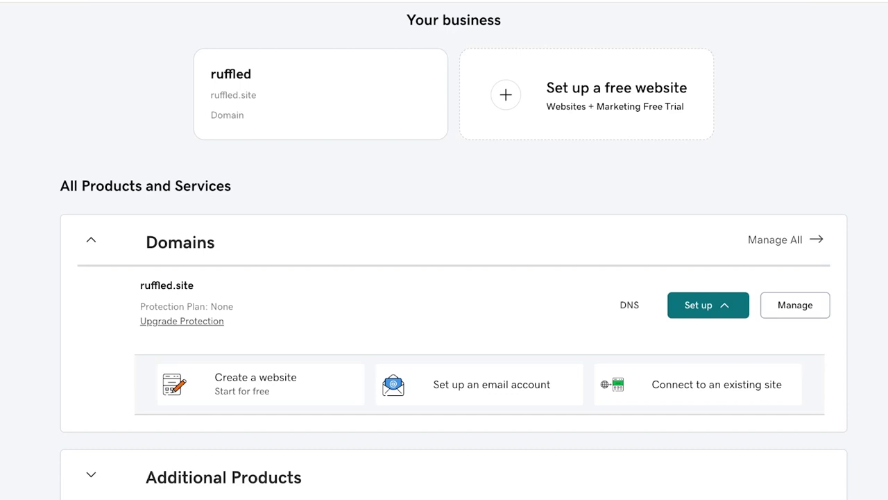
pyautogui.scroll(1, 454, 340)
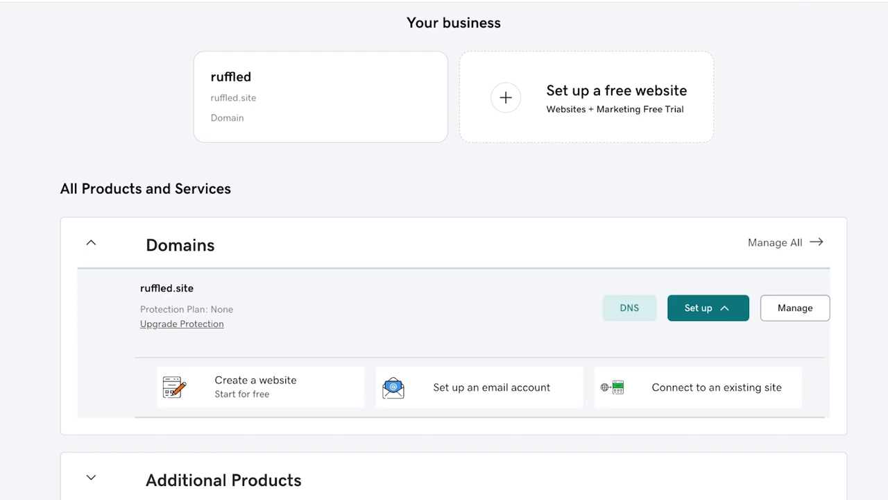
pyautogui.click(629, 307)
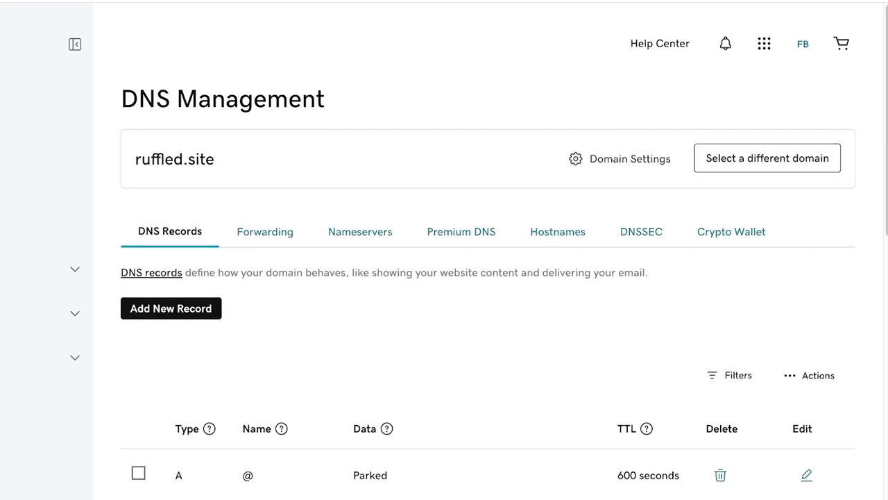
pyautogui.scroll(-3, 486, 278)
# Step: Delete the parked A record named @ from the DNS records
pyautogui.click(808, 184)
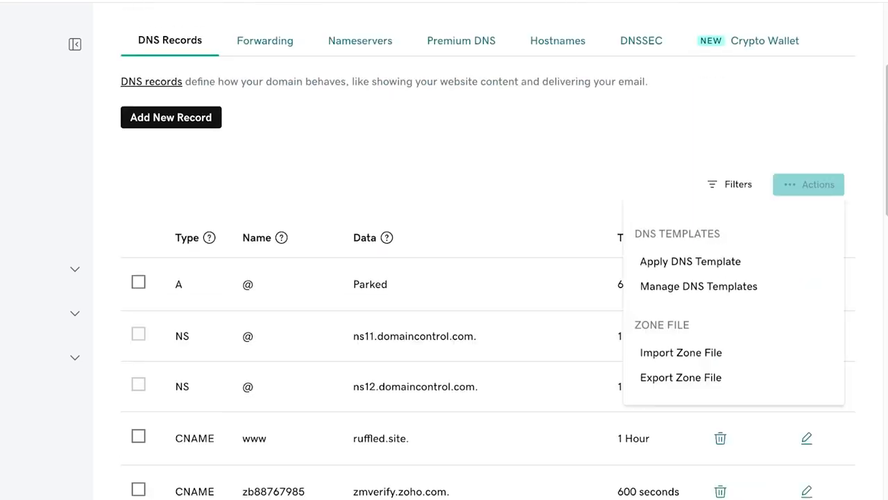
pyautogui.press('Escape')
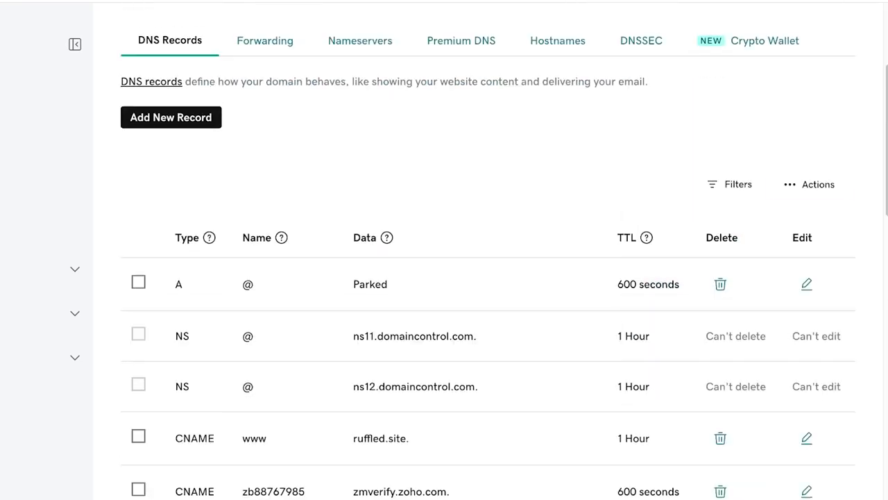
pyautogui.click(139, 282)
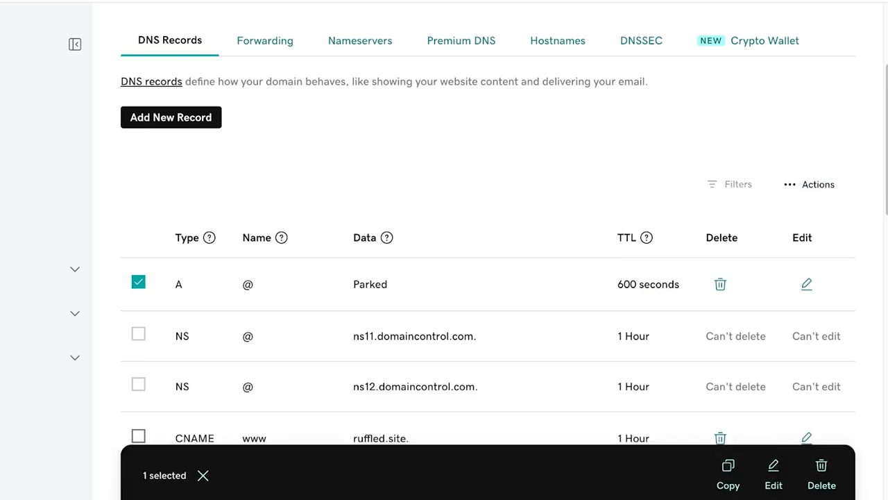
pyautogui.click(821, 475)
pyautogui.click(52, 284)
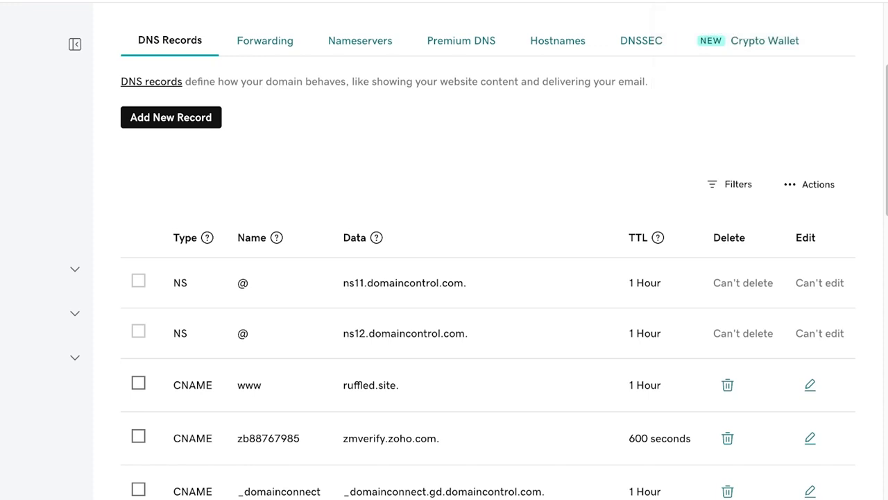
# Step: Delete the www, Zoho verification and _domainconnect CNAME records together with the three Zoho MX records
pyautogui.click(138, 383)
pyautogui.scroll(-1, 444, 278)
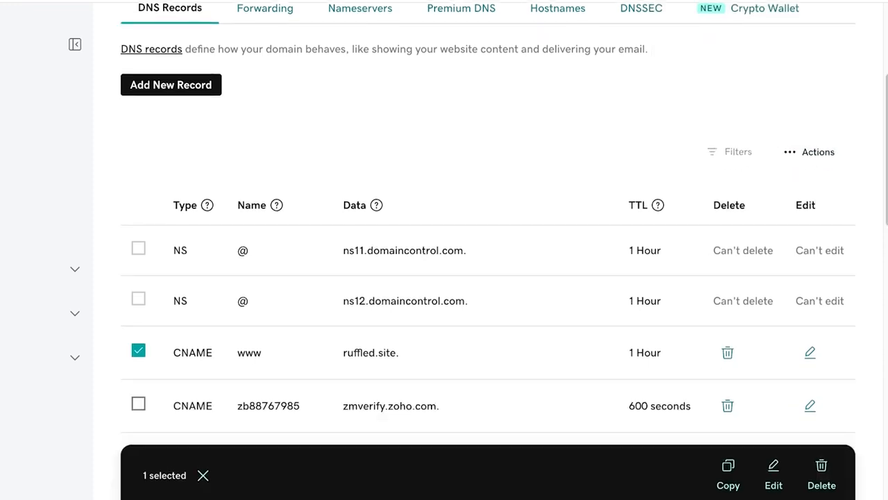
pyautogui.click(138, 404)
pyautogui.scroll(-5, 444, 277)
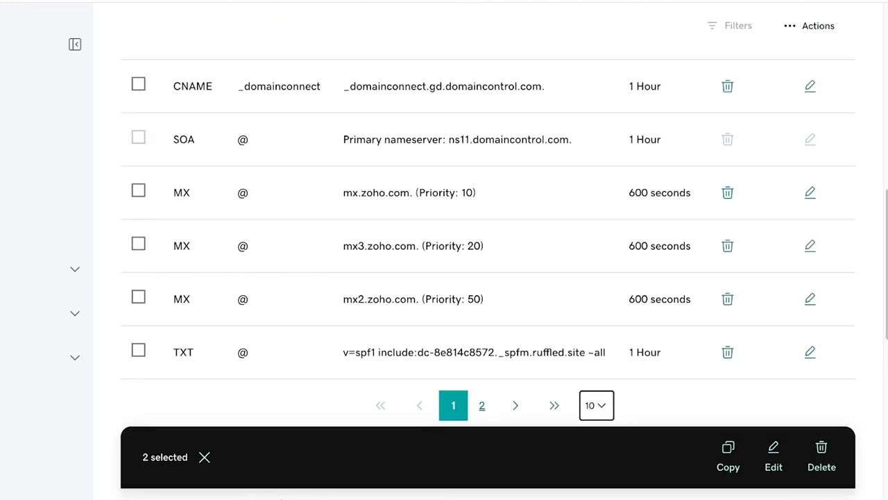
pyautogui.click(138, 84)
pyautogui.click(138, 190)
pyautogui.click(138, 244)
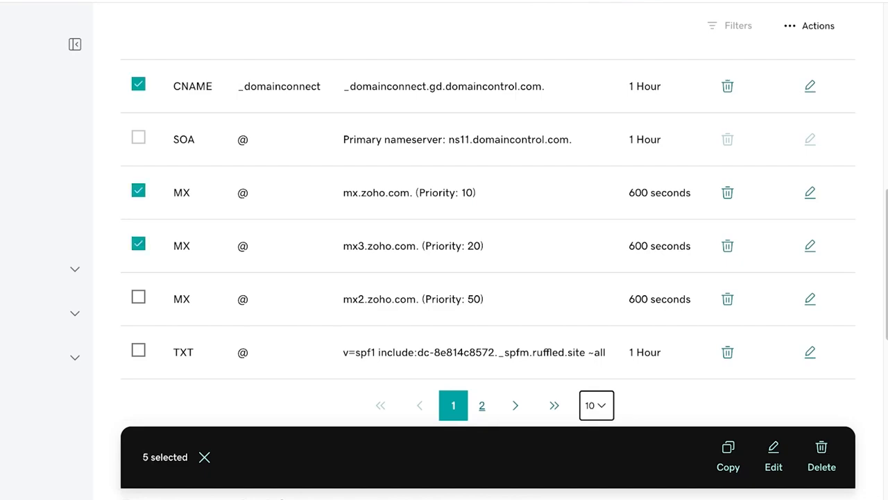
pyautogui.click(138, 297)
pyautogui.scroll(10, 485, 250)
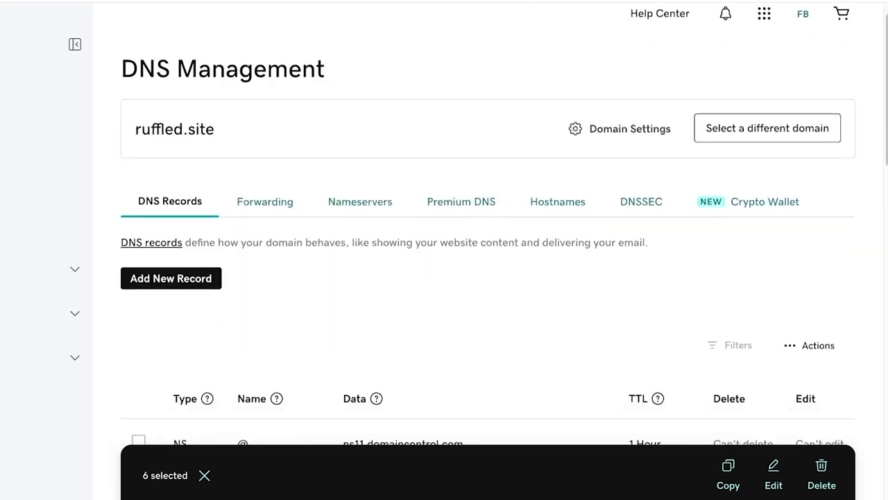
pyautogui.scroll(-1, 486, 250)
pyautogui.click(808, 286)
pyautogui.scroll(-4, 444, 250)
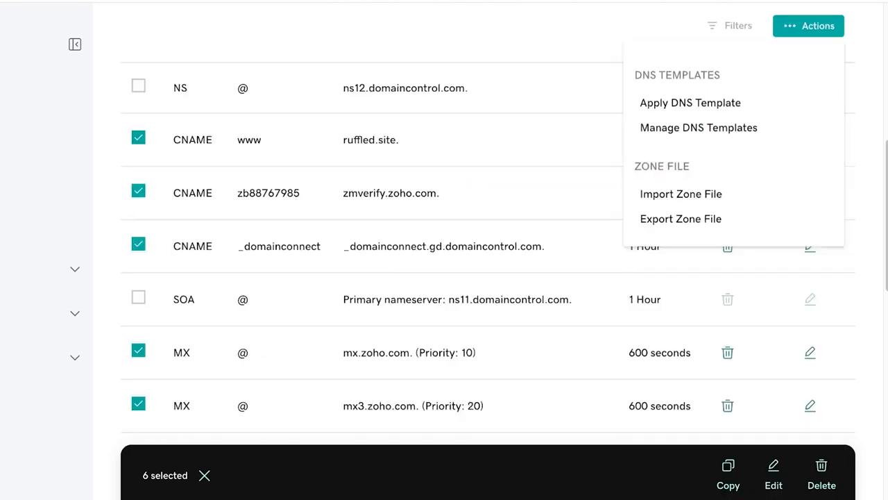
pyautogui.scroll(3, 486, 250)
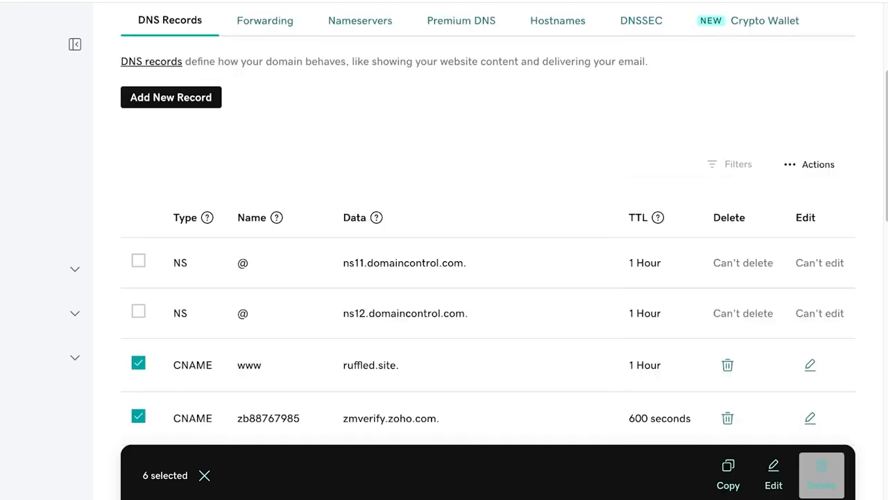
pyautogui.click(821, 475)
pyautogui.click(53, 284)
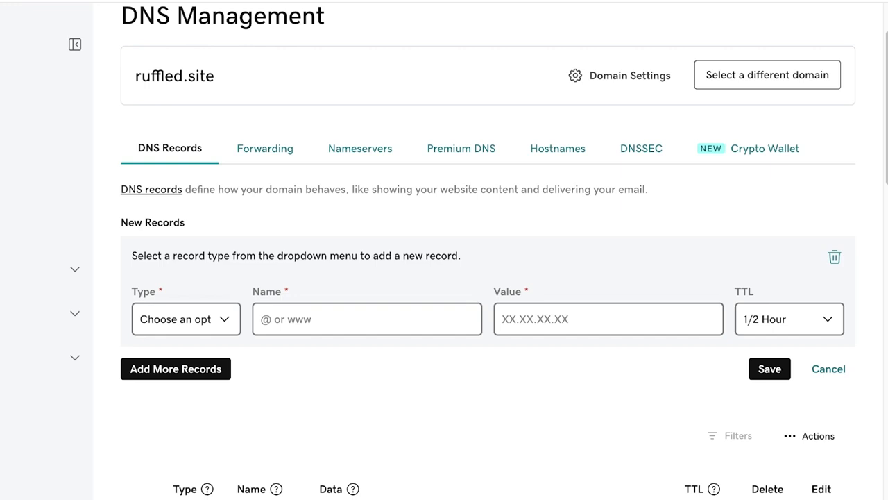
# Step: Fill in the new DNS record as type A, copying name @ and value 23.227.38.65 from Shopify's requirements into GoDaddy
pyautogui.scroll(-2, 175, 272)
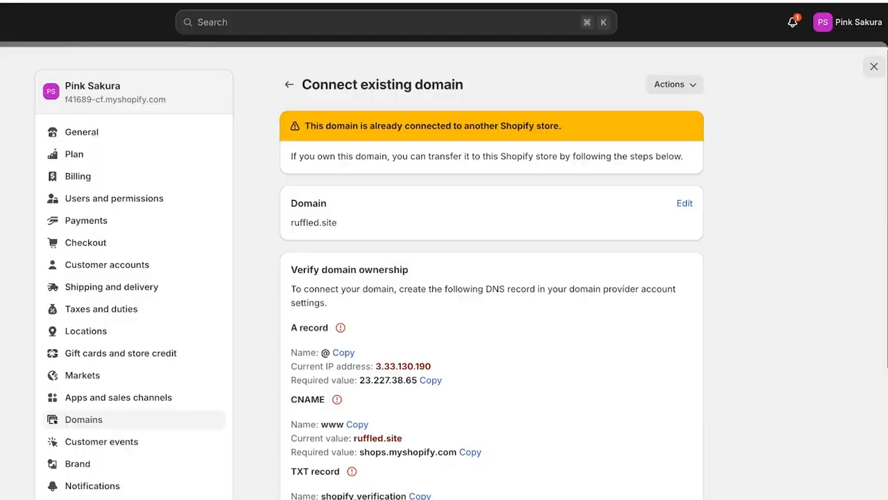
pyautogui.scroll(-1, 491, 277)
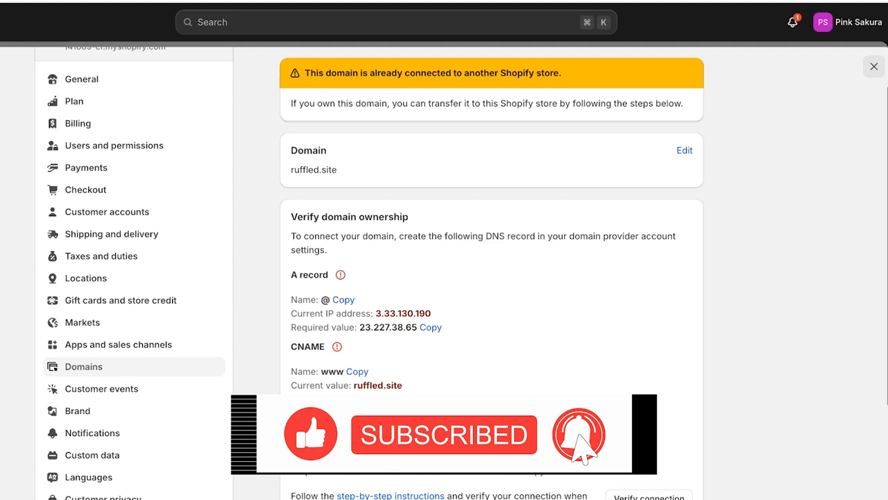
pyautogui.click(344, 299)
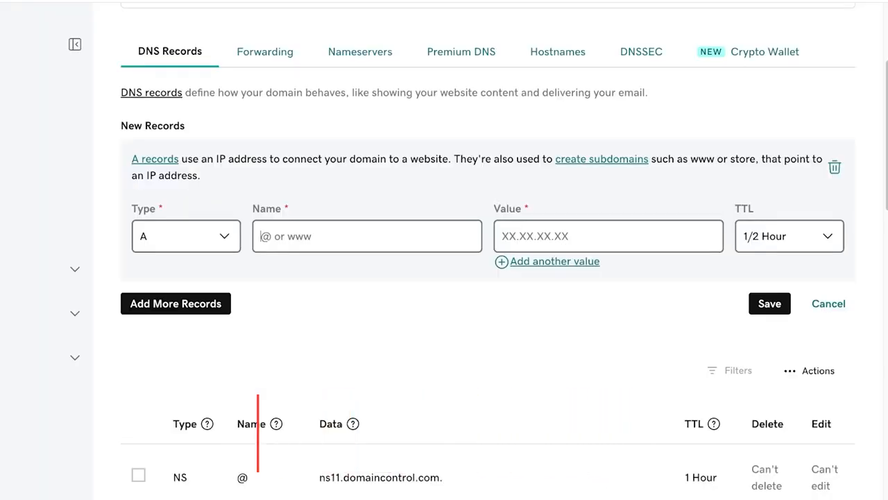
pyautogui.hotkey('ctrl', 'v')
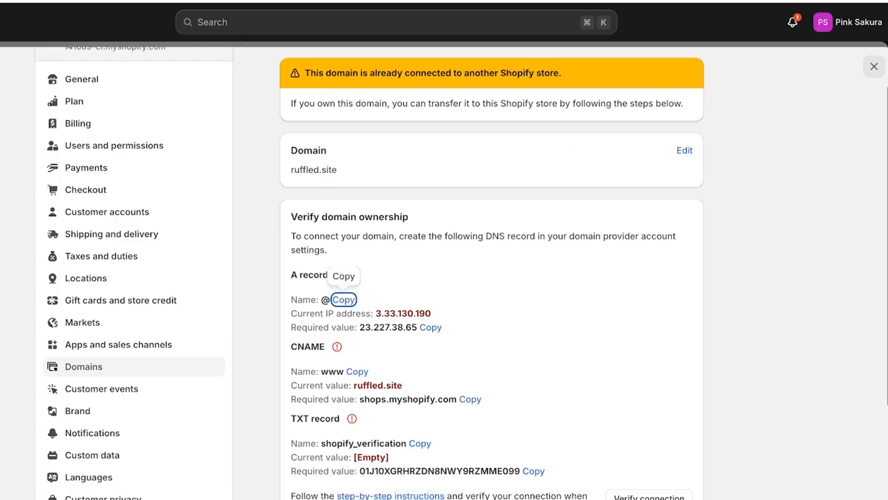
pyautogui.scroll(-1, 462, 273)
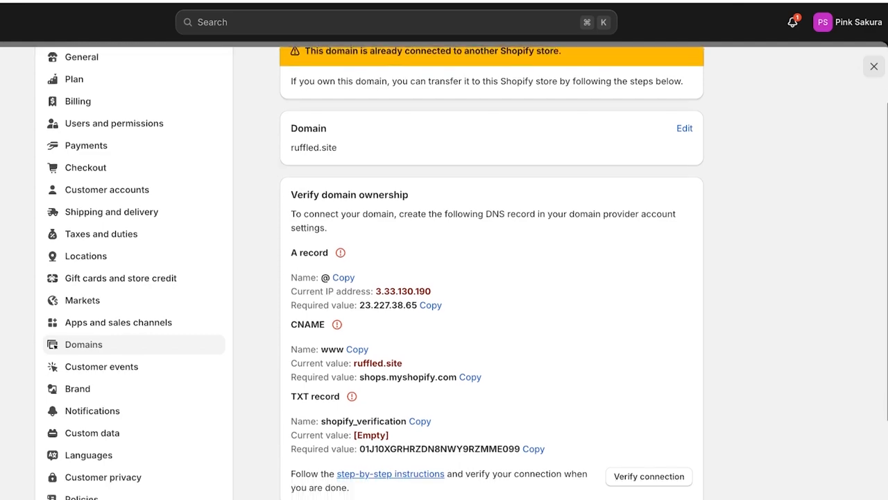
pyautogui.click(431, 304)
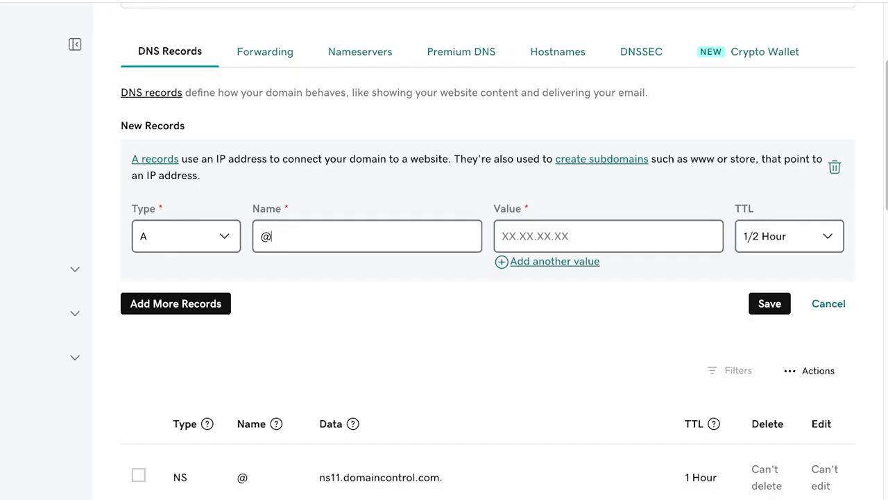
pyautogui.click(534, 236)
pyautogui.hotkey('ctrl', 'v')
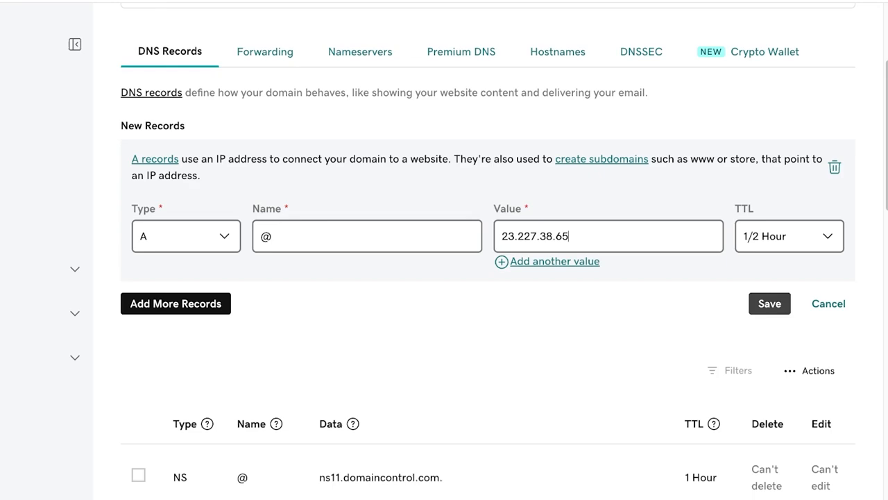
# Step: Add a CNAME record named www with the value shops.myshopify.com, copied from Shopify's required records into GoDaddy
pyautogui.click(176, 303)
pyautogui.scroll(-2, 486, 278)
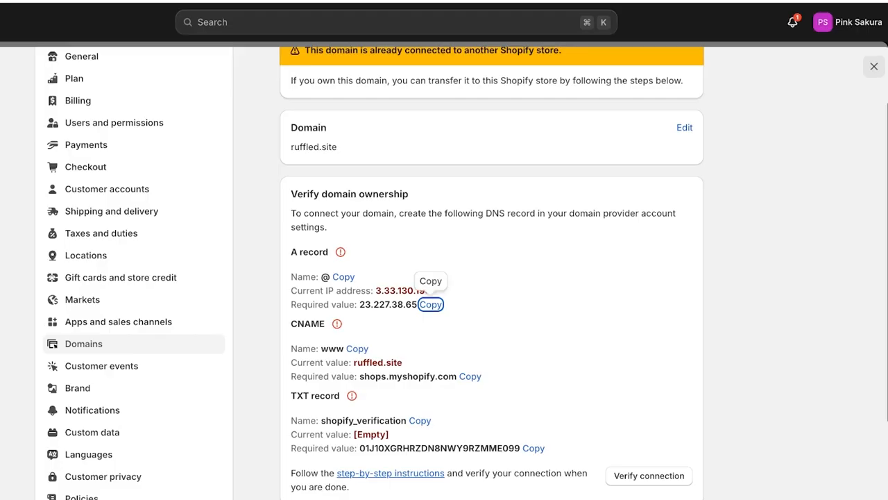
pyautogui.scroll(-2, 486, 278)
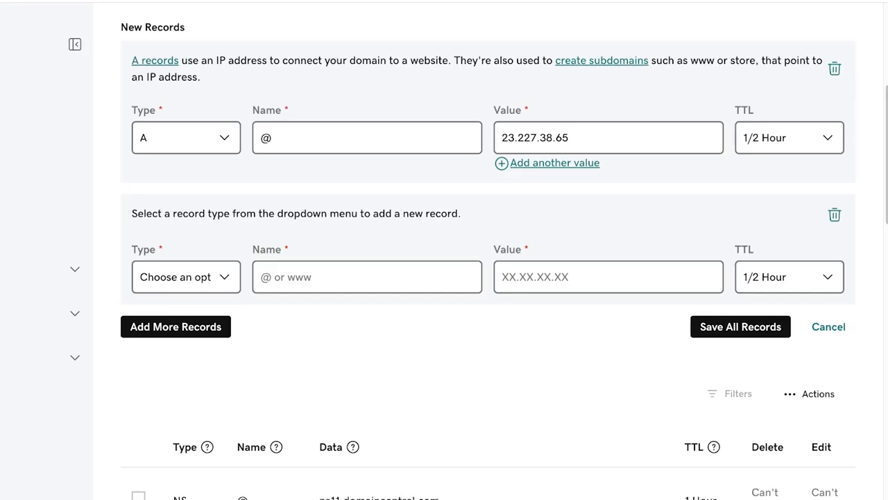
pyautogui.click(186, 277)
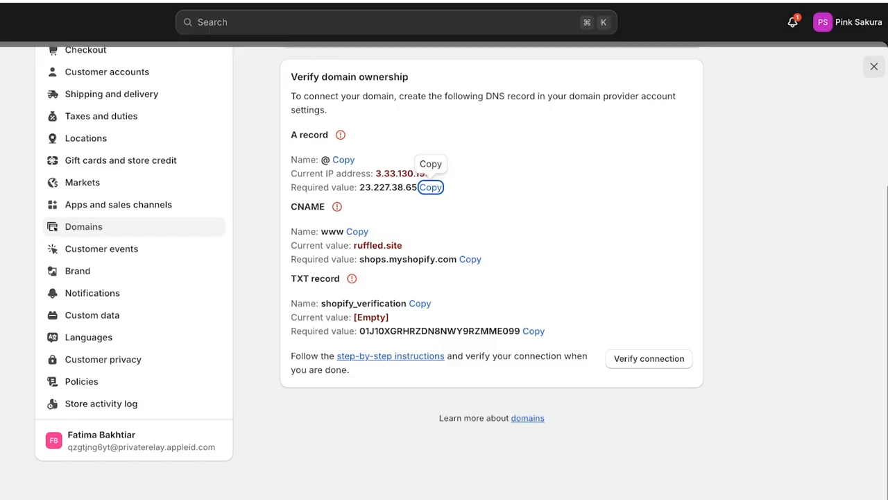
pyautogui.scroll(1, 431, 187)
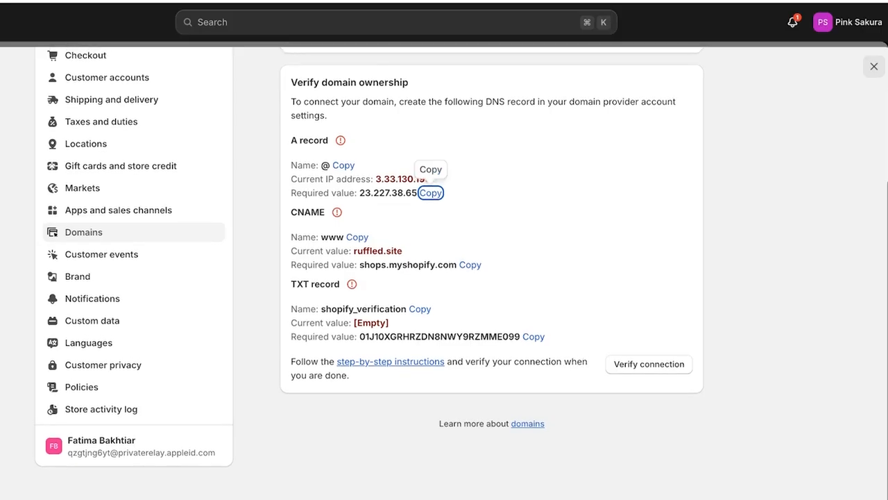
pyautogui.click(358, 237)
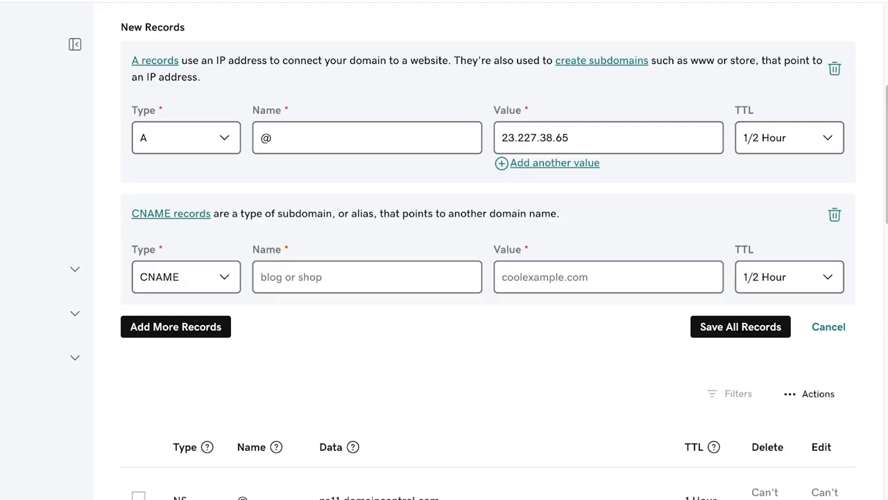
pyautogui.hotkey('ctrl', 'v')
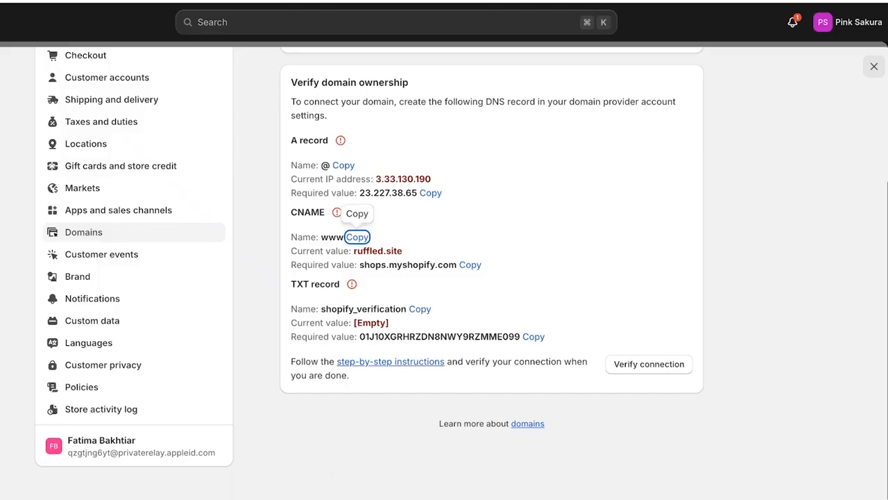
pyautogui.click(469, 264)
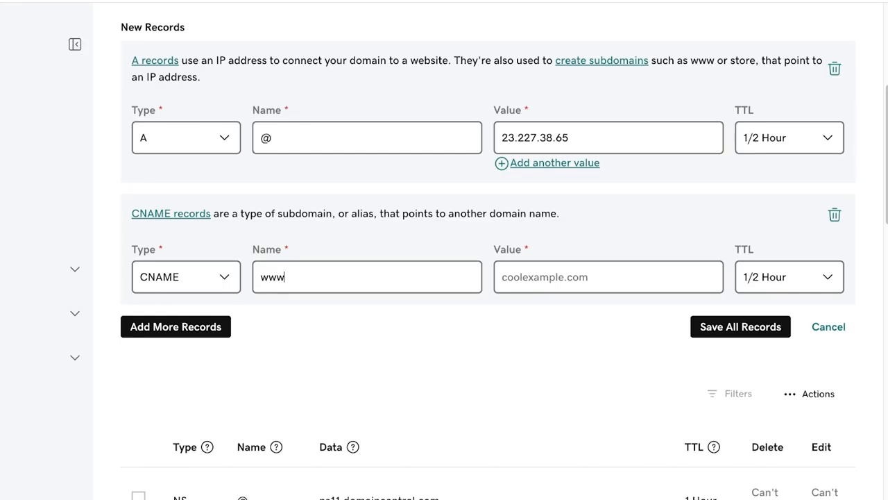
pyautogui.click(503, 277)
pyautogui.hotkey('ctrl', 'v')
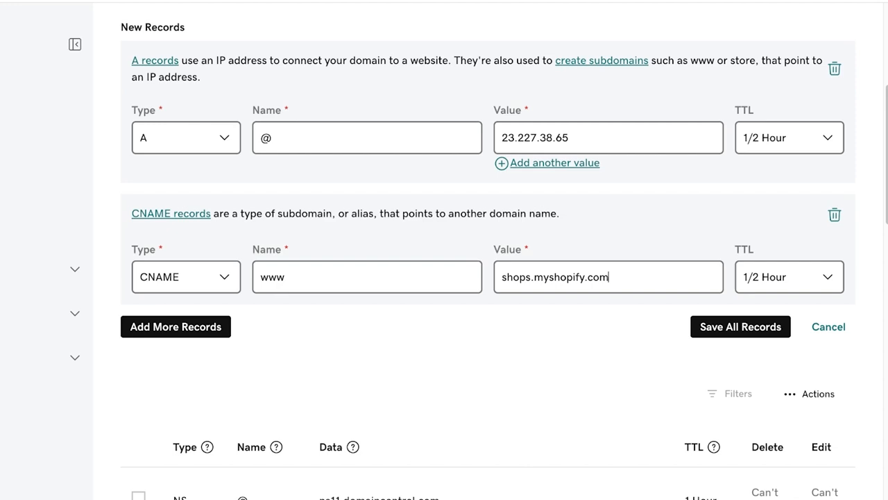
# Step: Add a TXT record named shopify_verification with the verification token copied from Shopify, and save all the new records in GoDaddy
pyautogui.click(176, 326)
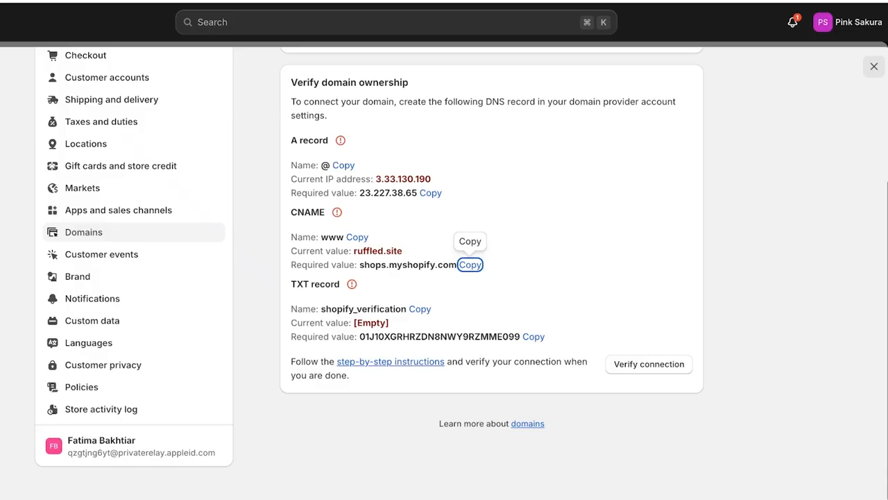
pyautogui.click(420, 309)
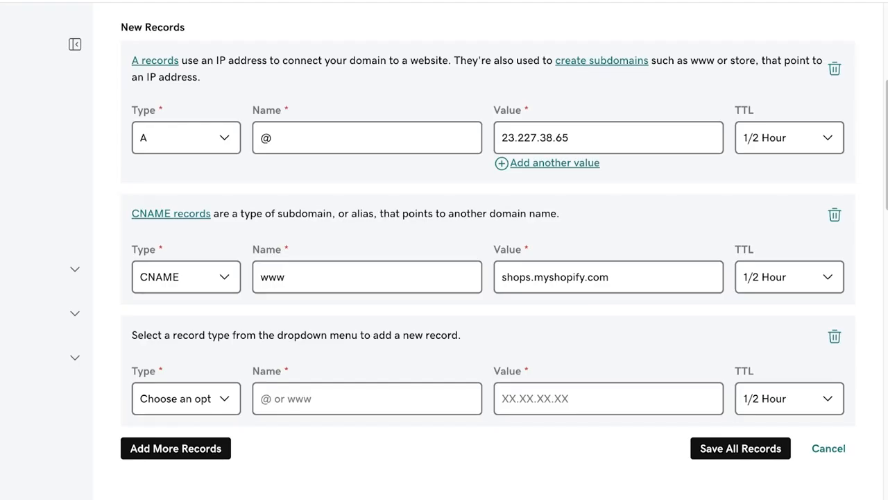
pyautogui.click(186, 398)
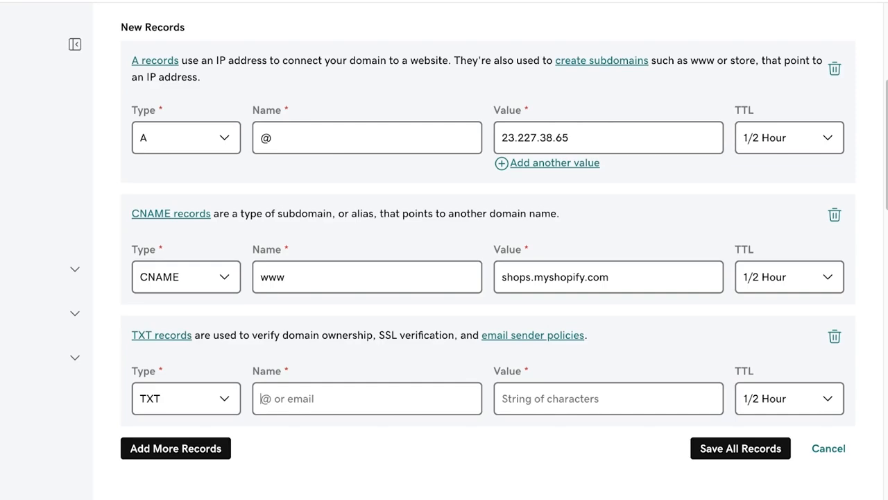
pyautogui.hotkey('ctrl', 'v')
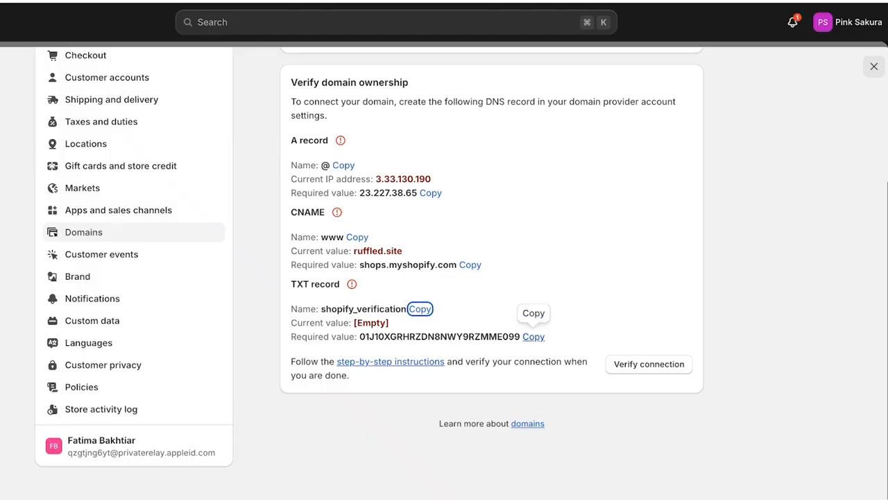
pyautogui.click(534, 335)
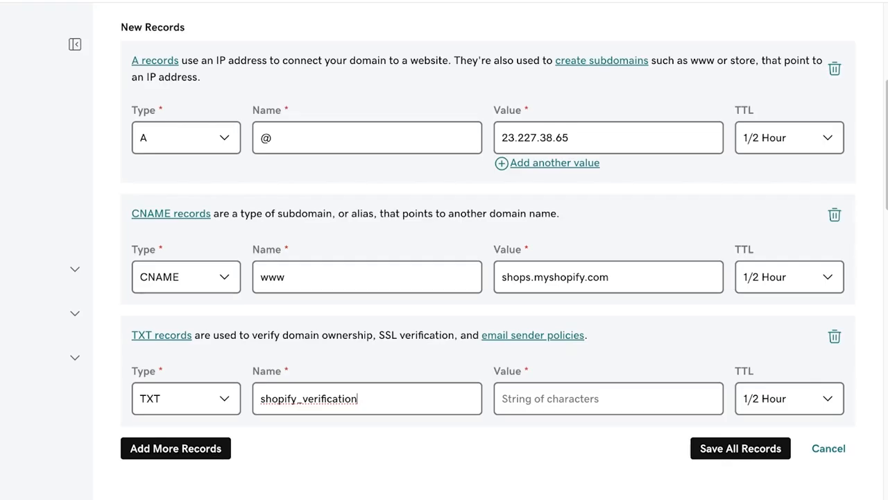
pyautogui.click(550, 399)
pyautogui.hotkey('ctrl', 'v')
pyautogui.scroll(-6, 486, 277)
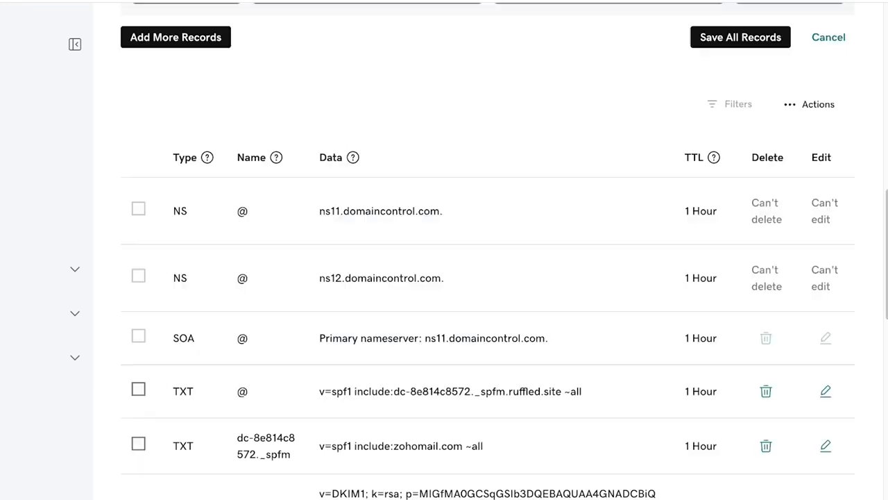
pyautogui.scroll(5, 485, 278)
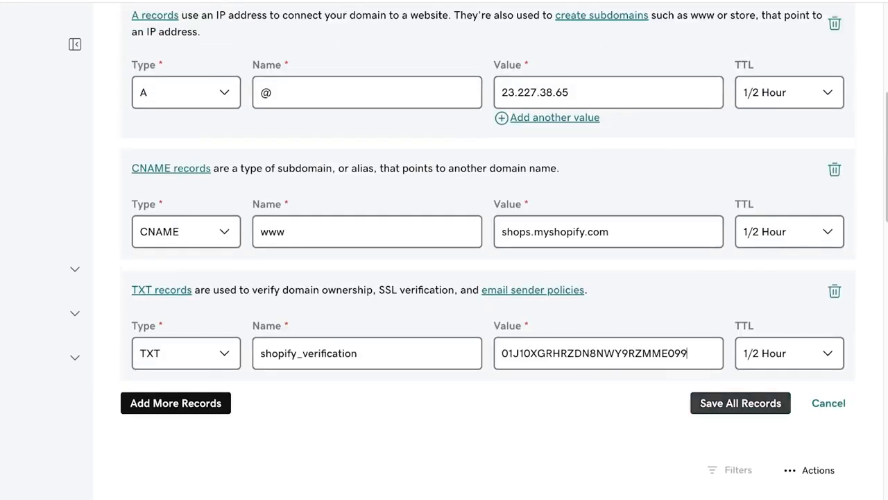
pyautogui.click(740, 403)
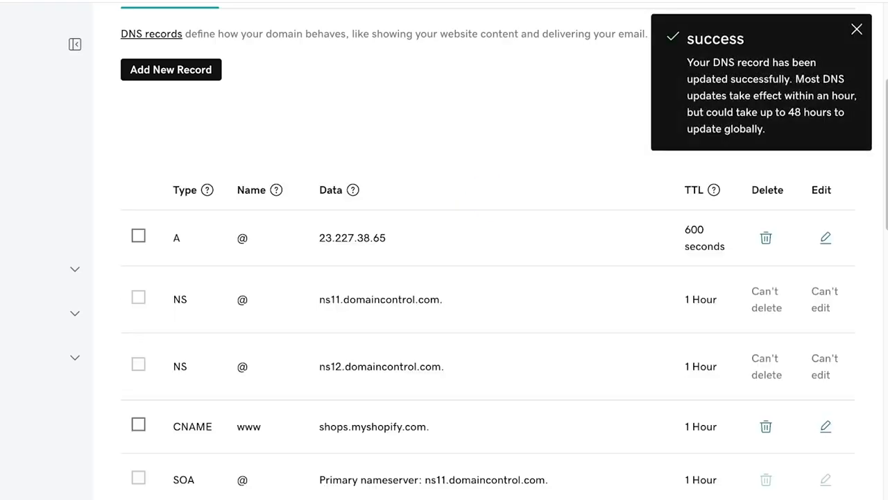
# Step: Switch to Shopify and run the connection verification for ruffled.site
pyautogui.scroll(3, 488, 278)
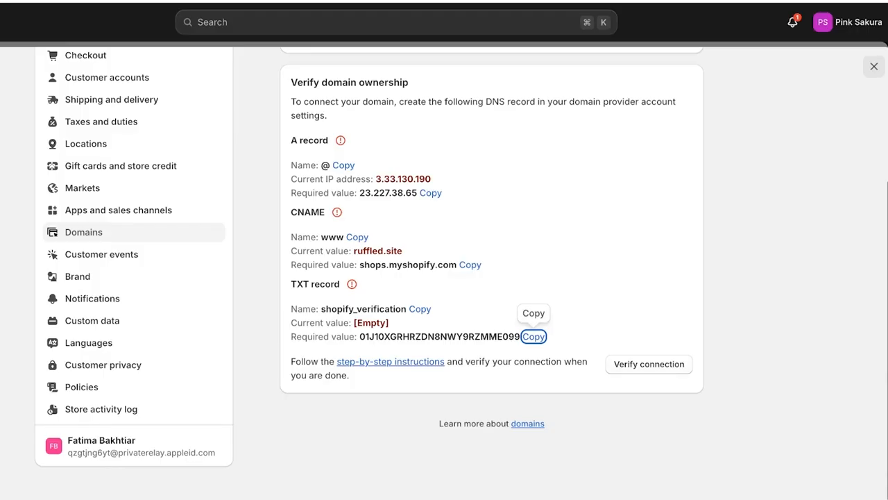
pyautogui.click(649, 364)
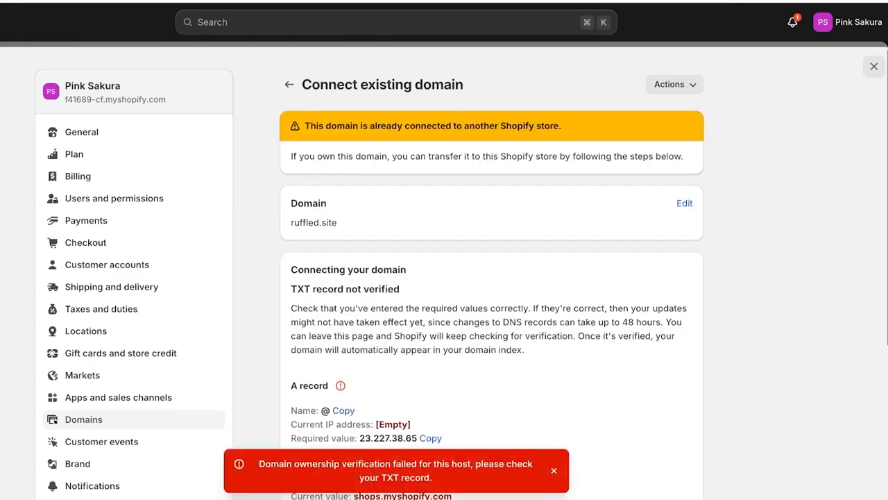
pyautogui.scroll(-4, 444, 278)
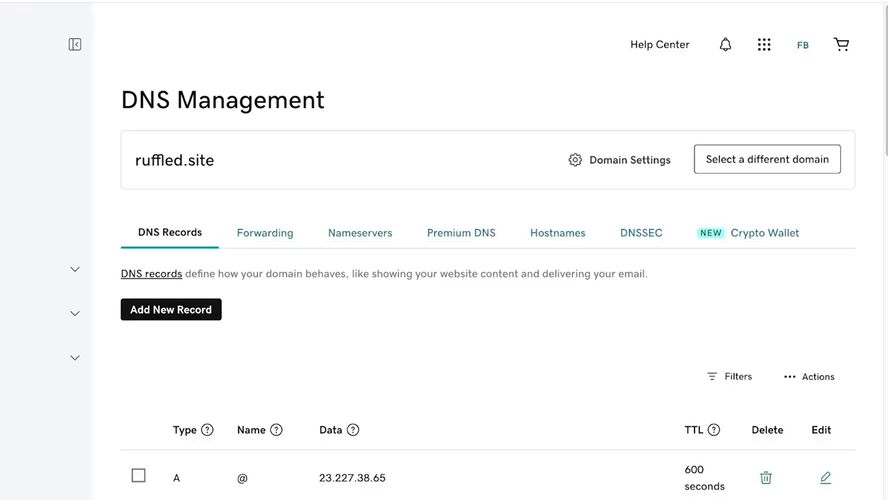
# Step: Switch to GoDaddy, set the TTL of the A record named @ to 1 Day, and save it
pyautogui.scroll(-3, 444, 277)
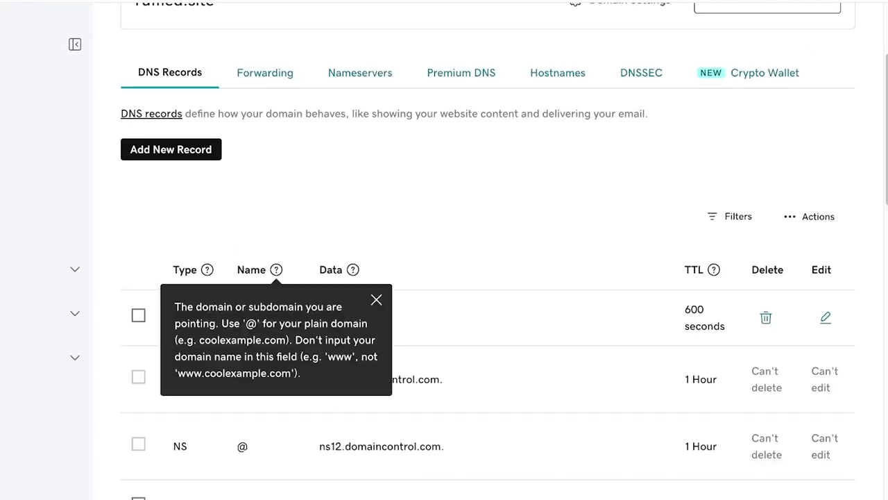
pyautogui.click(826, 317)
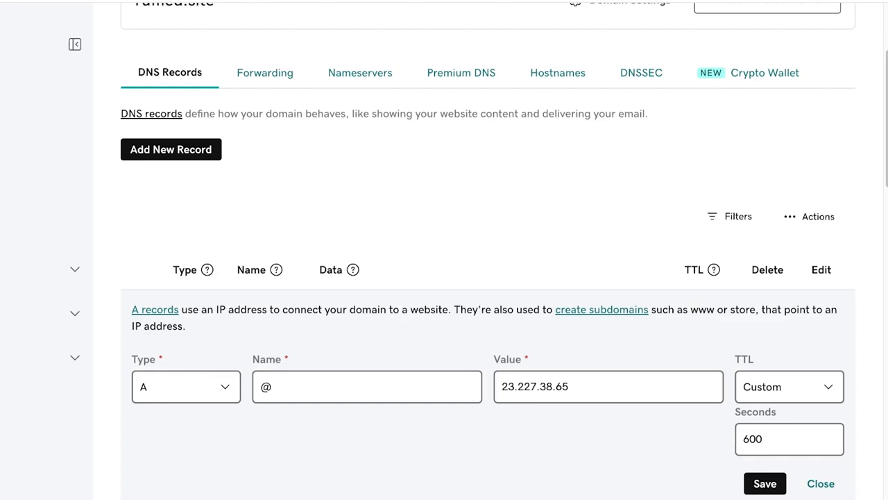
pyautogui.scroll(-5, 826, 317)
pyautogui.scroll(2, 825, 317)
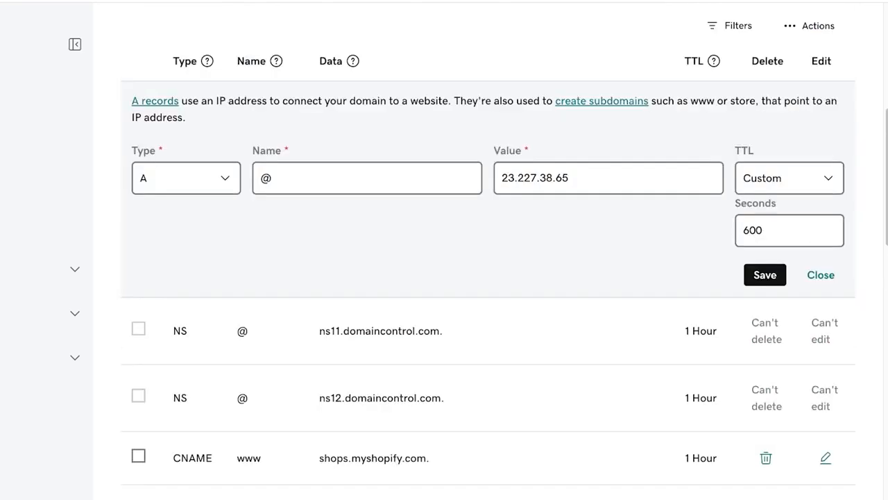
pyautogui.click(789, 178)
pyautogui.scroll(2, 789, 208)
pyautogui.click(764, 343)
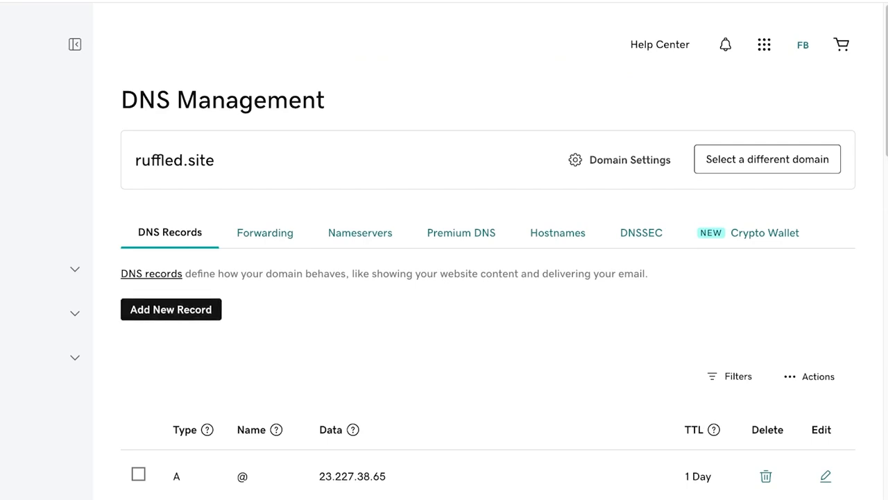
# Step: Check the ruffled.site ownership verification notice on Shopify's Domains page and close the store settings
pyautogui.scroll(-2, 444, 278)
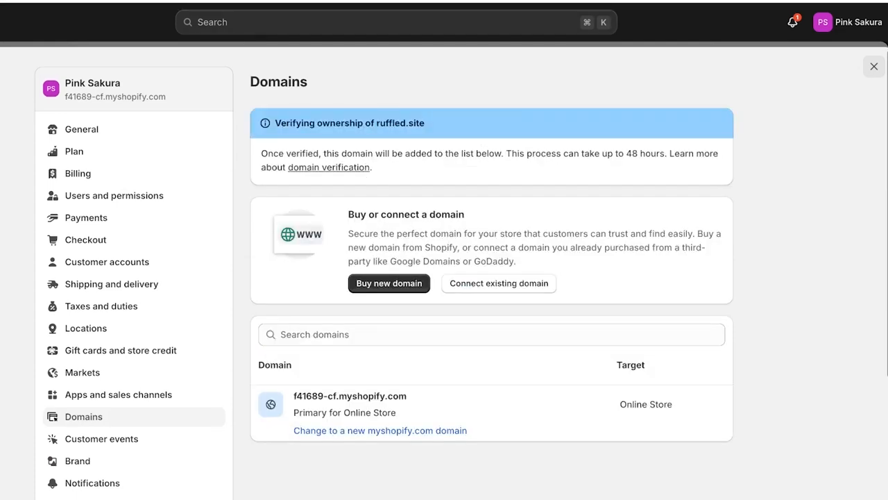
pyautogui.moveTo(275, 123); pyautogui.dragTo(424, 123)
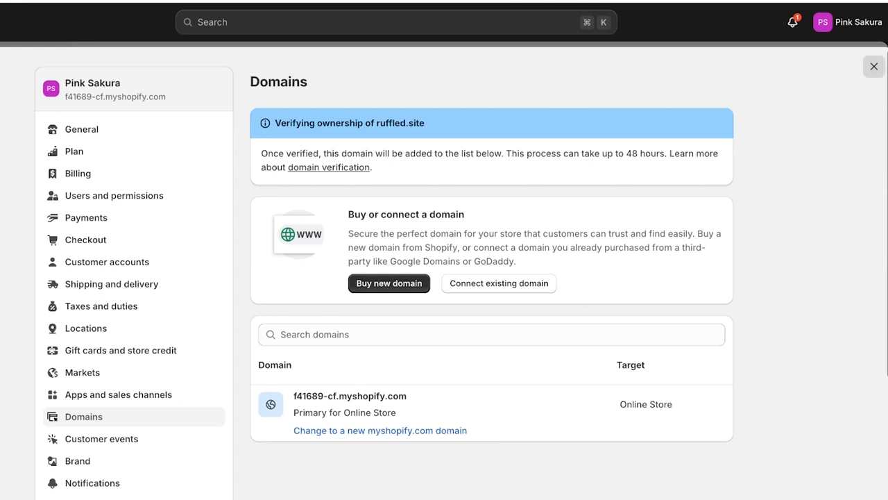
pyautogui.click(873, 66)
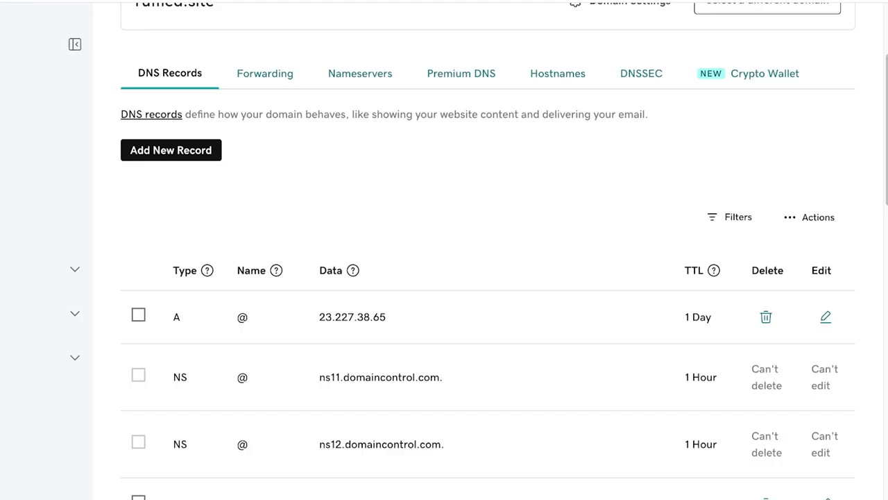
# Step: Review the domain and subdomain forwarding settings of ruffled.site, and return to its DNS records
pyautogui.scroll(3, 485, 278)
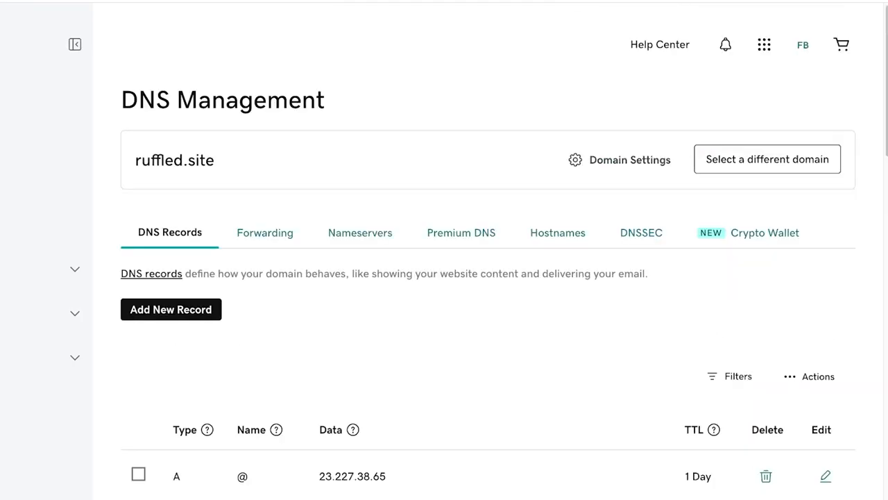
pyautogui.click(265, 233)
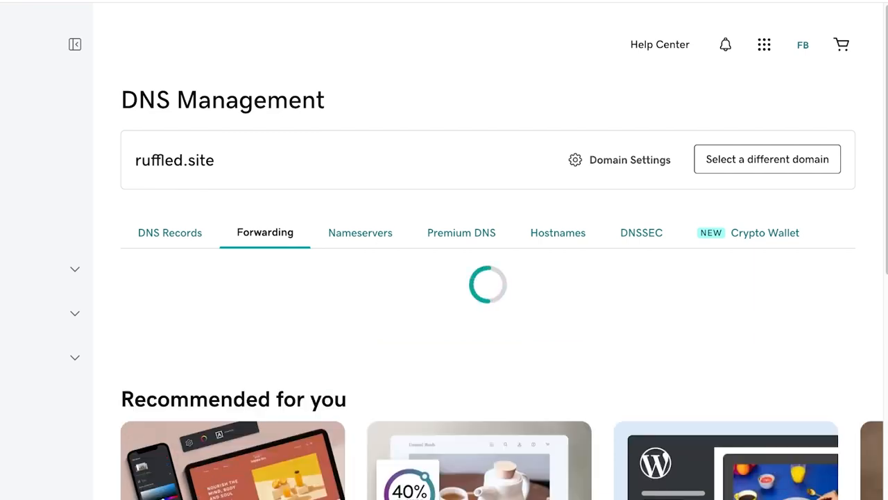
pyautogui.scroll(-2, 488, 291)
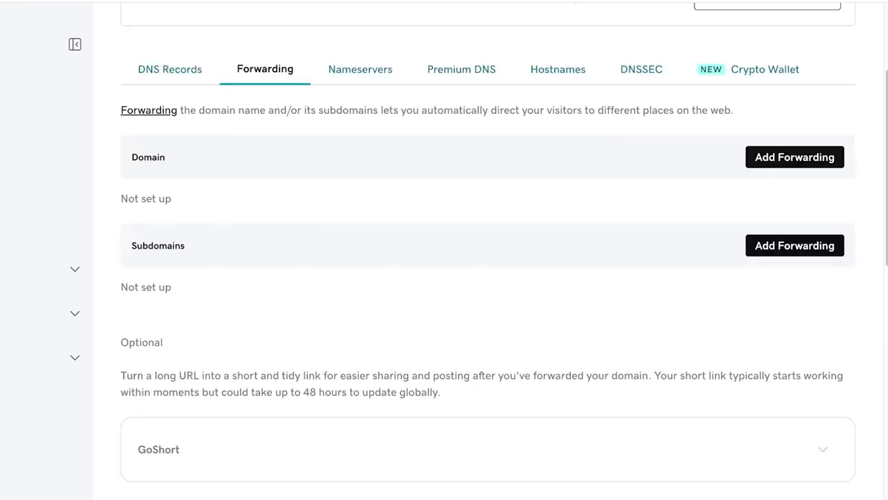
pyautogui.scroll(1, 488, 278)
pyautogui.scroll(-4, 488, 278)
pyautogui.scroll(5, 487, 277)
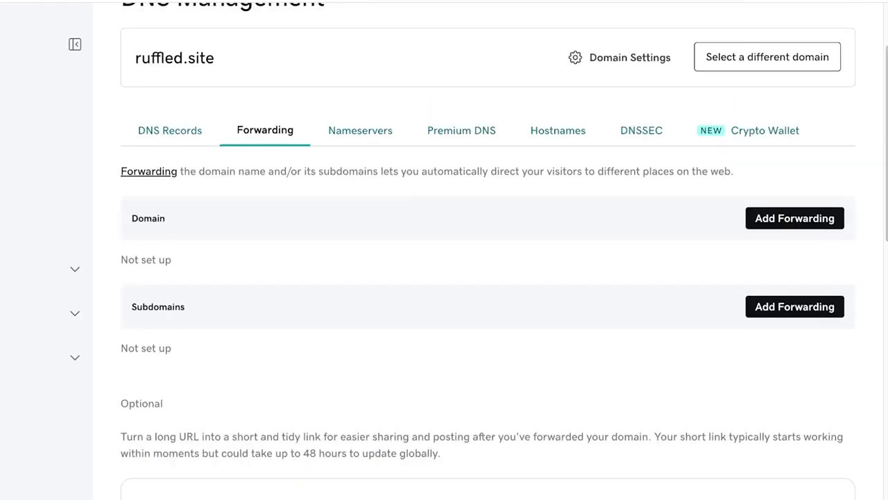
pyautogui.click(170, 131)
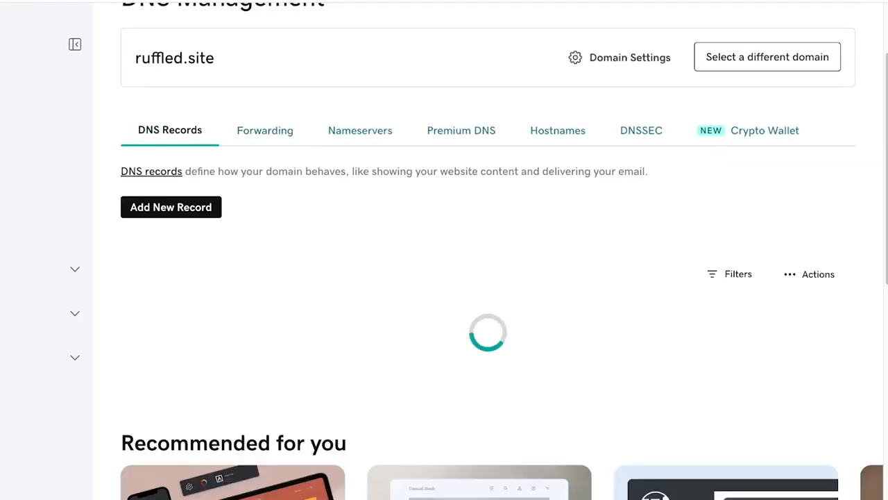
# Step: Start adding domain-level forwarding for ruffled.site, then switch to Shopify, close the store settings and get the online store's address
pyautogui.click(265, 130)
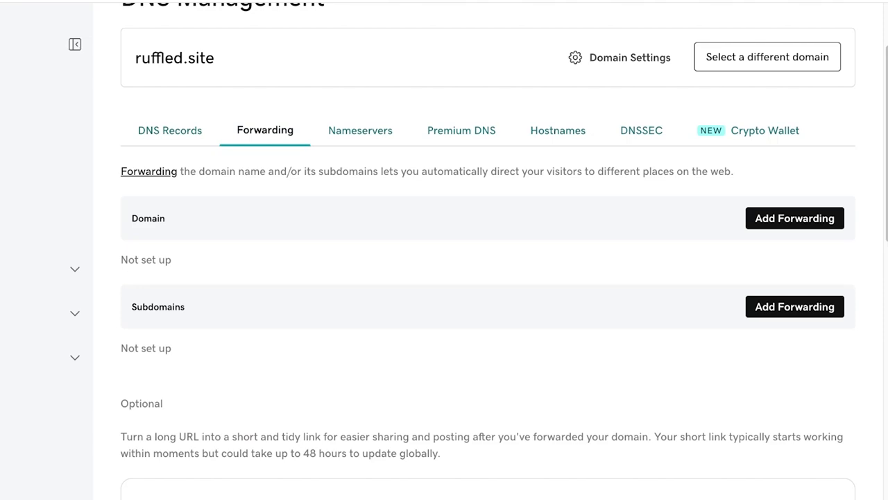
pyautogui.click(794, 218)
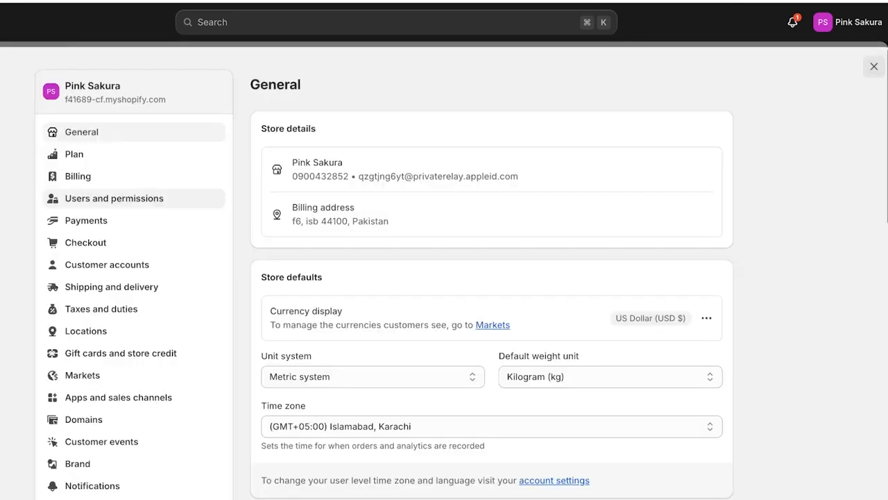
pyautogui.click(873, 66)
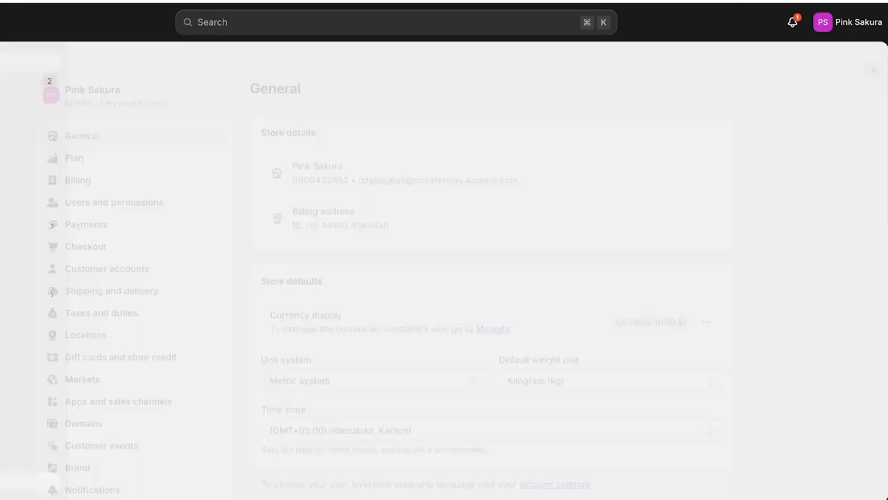
pyautogui.click(48, 247)
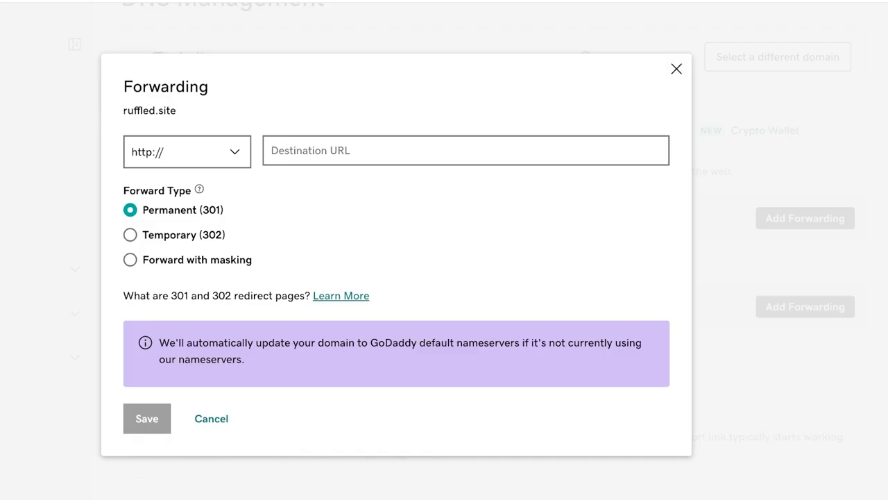
pyautogui.write('f41689-cf.myshopify.com/')
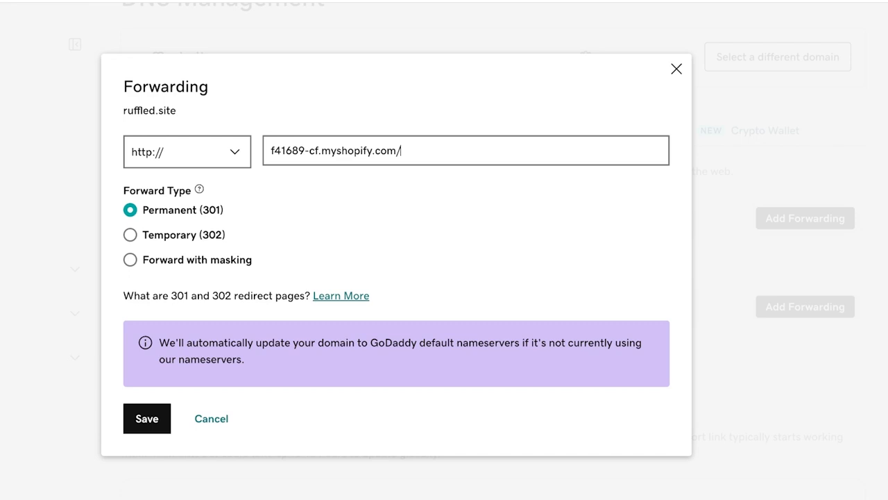
pyautogui.click(147, 418)
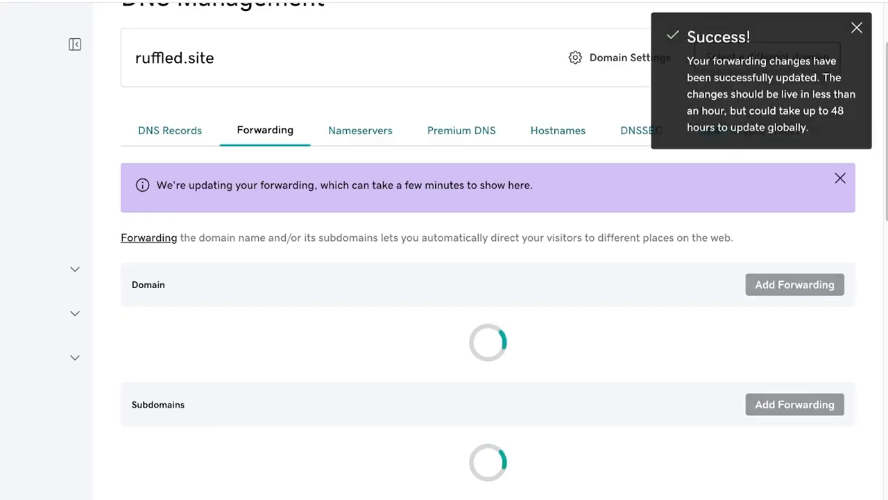
pyautogui.scroll(-2, 487, 278)
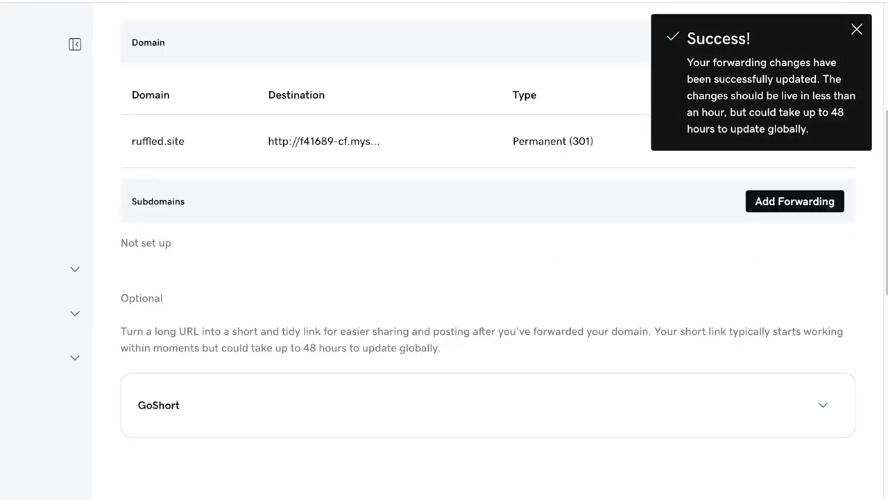
pyautogui.click(856, 29)
# Step: Review the ruffled.site forwarding entry, including its full destination URL and type
pyautogui.scroll(4, 856, 29)
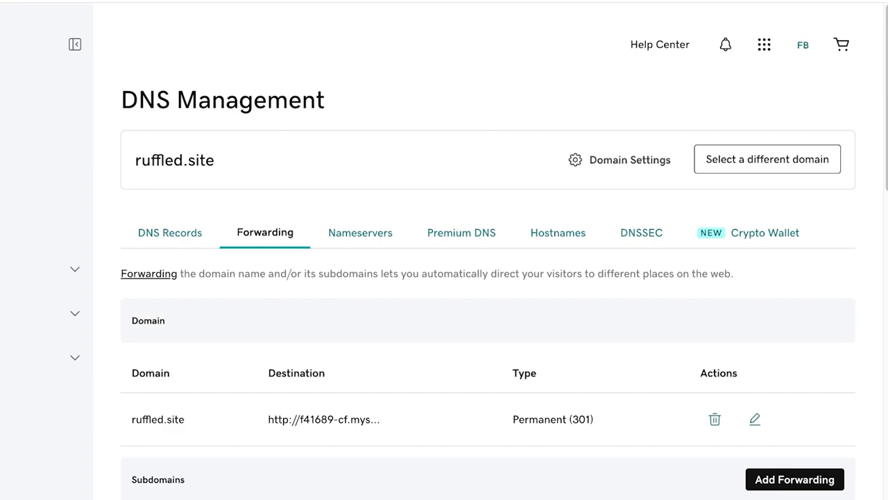
pyautogui.scroll(-5, 487, 278)
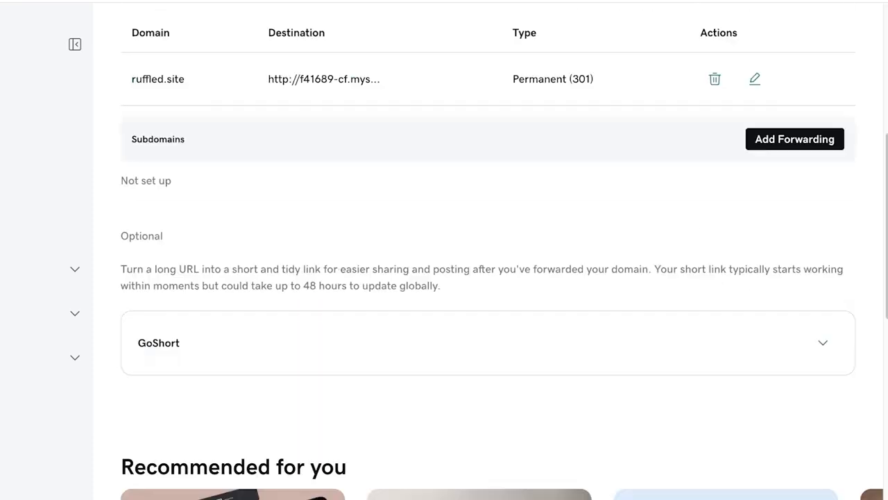
pyautogui.scroll(5, 488, 278)
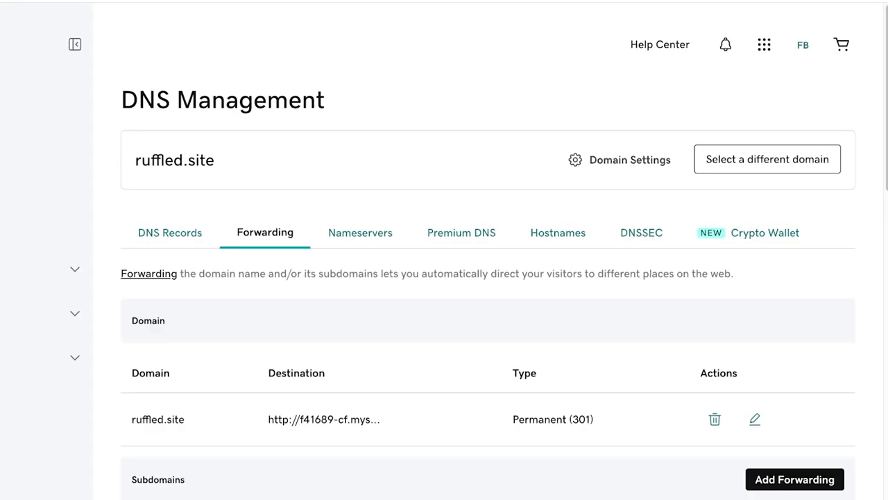
pyautogui.scroll(-2, 489, 277)
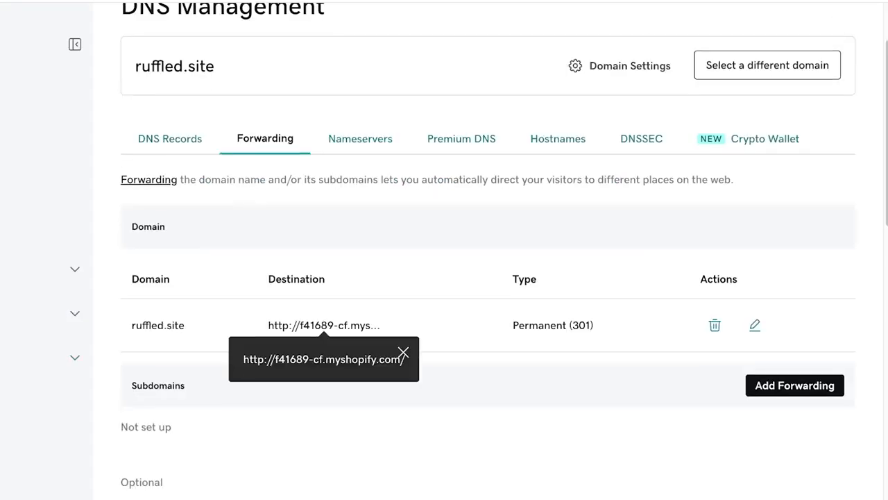
pyautogui.scroll(-8, 403, 352)
pyautogui.scroll(8, 403, 352)
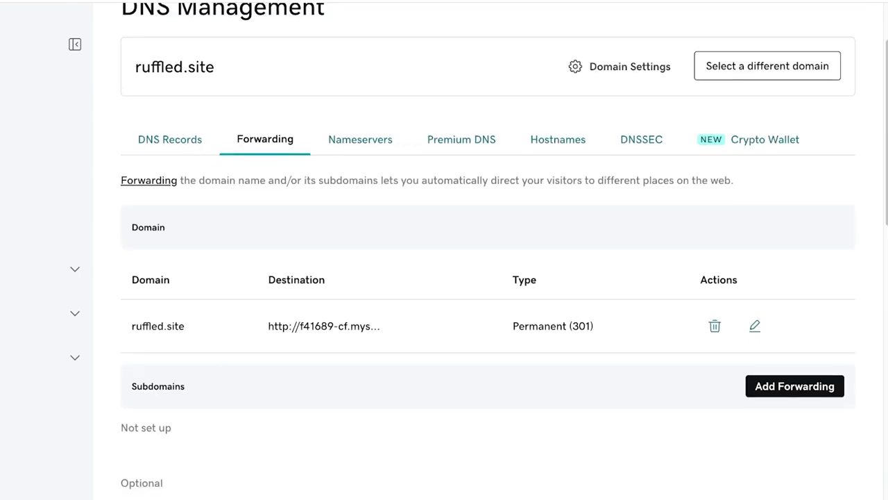
# Step: Examine the DNS records of ruffled.site, especially the A records named @, following the forwarding change
pyautogui.click(170, 140)
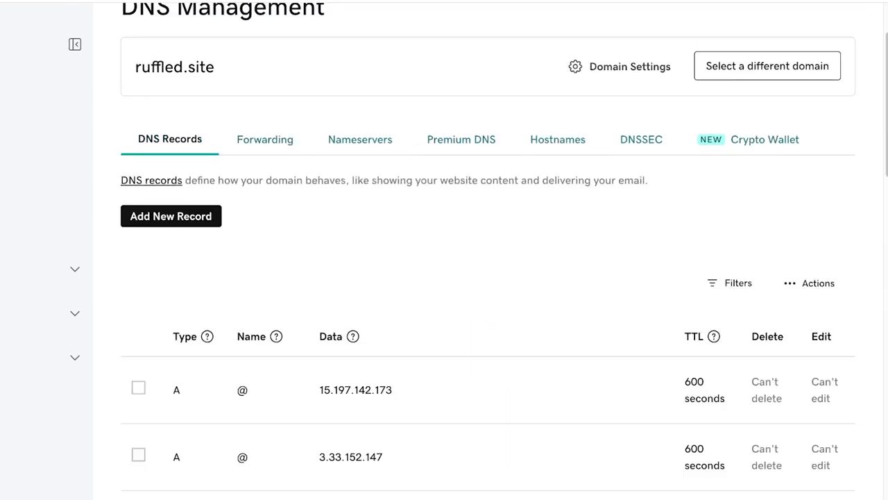
pyautogui.scroll(-4, 444, 278)
pyautogui.scroll(1, 444, 277)
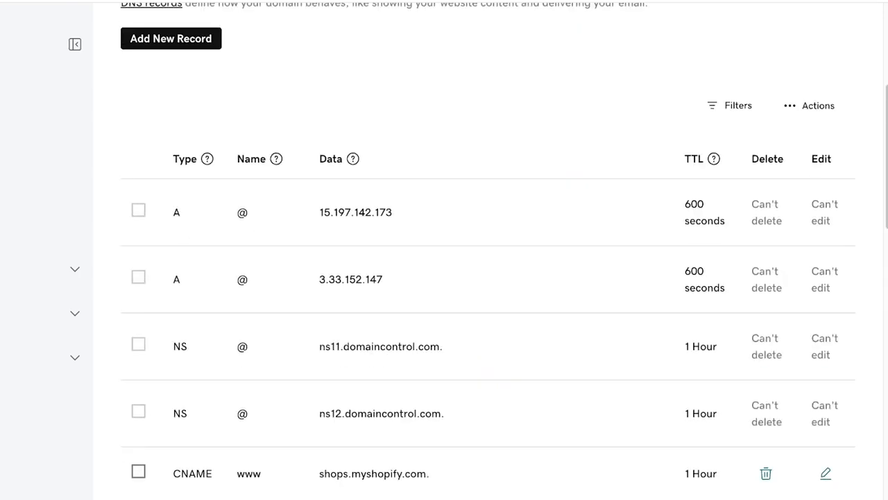
pyautogui.scroll(4, 444, 278)
pyautogui.scroll(-3, 444, 278)
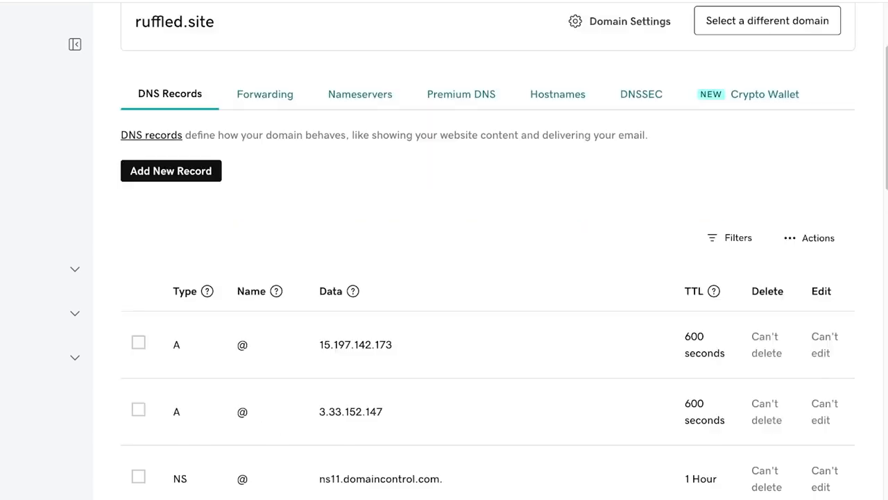